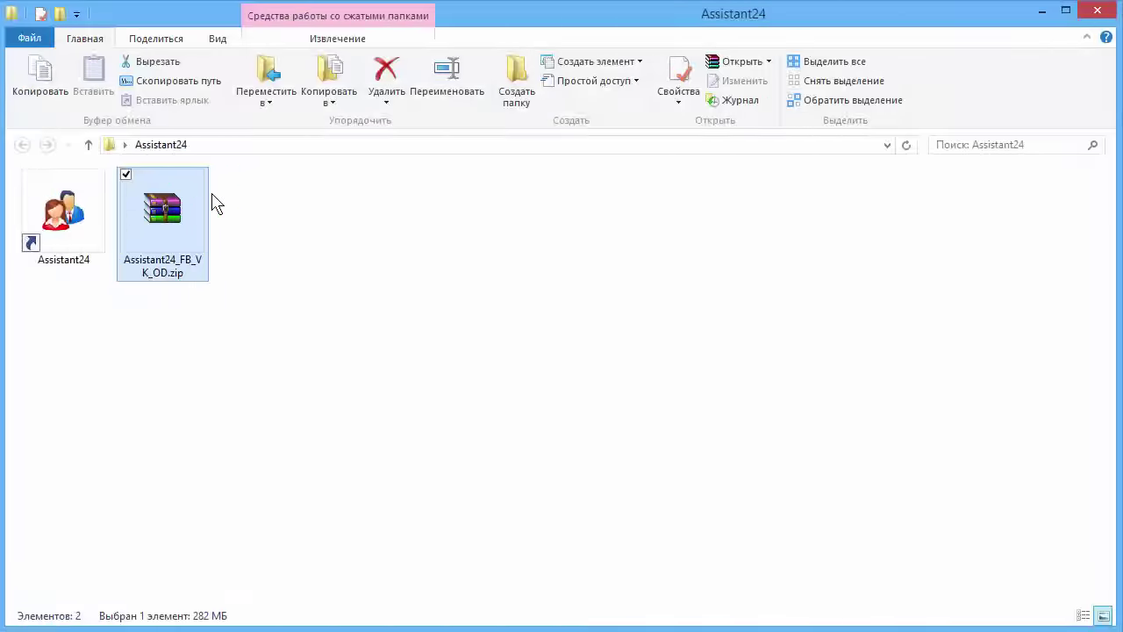
# Step: Extract the Assistant24_FB_VK_OD folder from Assistant24_FB_VK_OD.zip into the Assistant24 folder
pyautogui.doubleClick(167, 227)
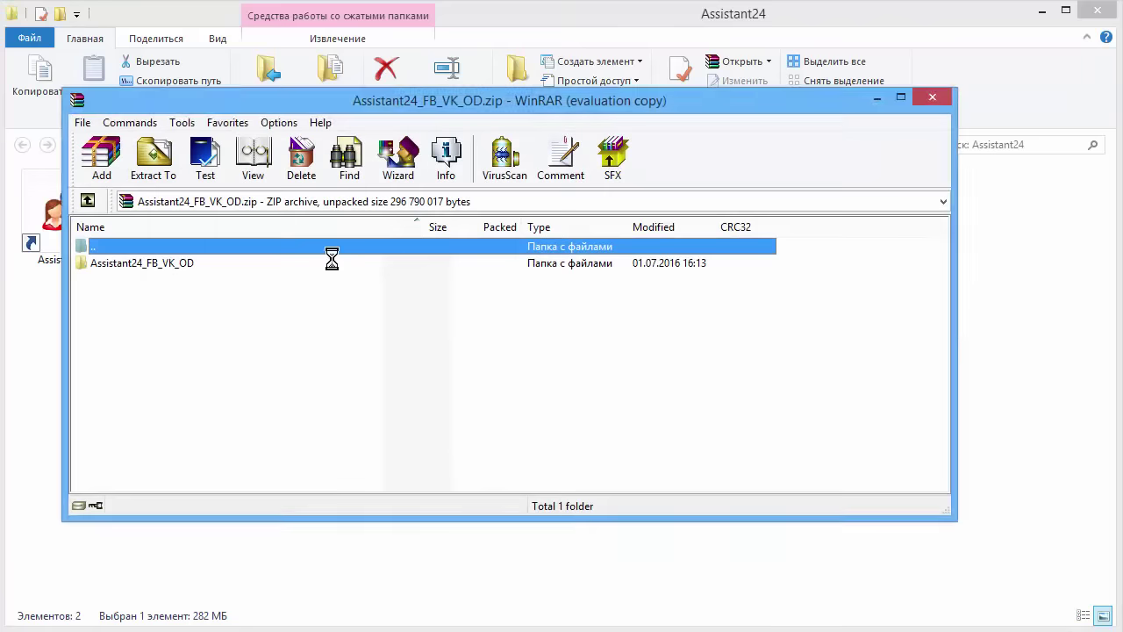
pyautogui.click(93, 266)
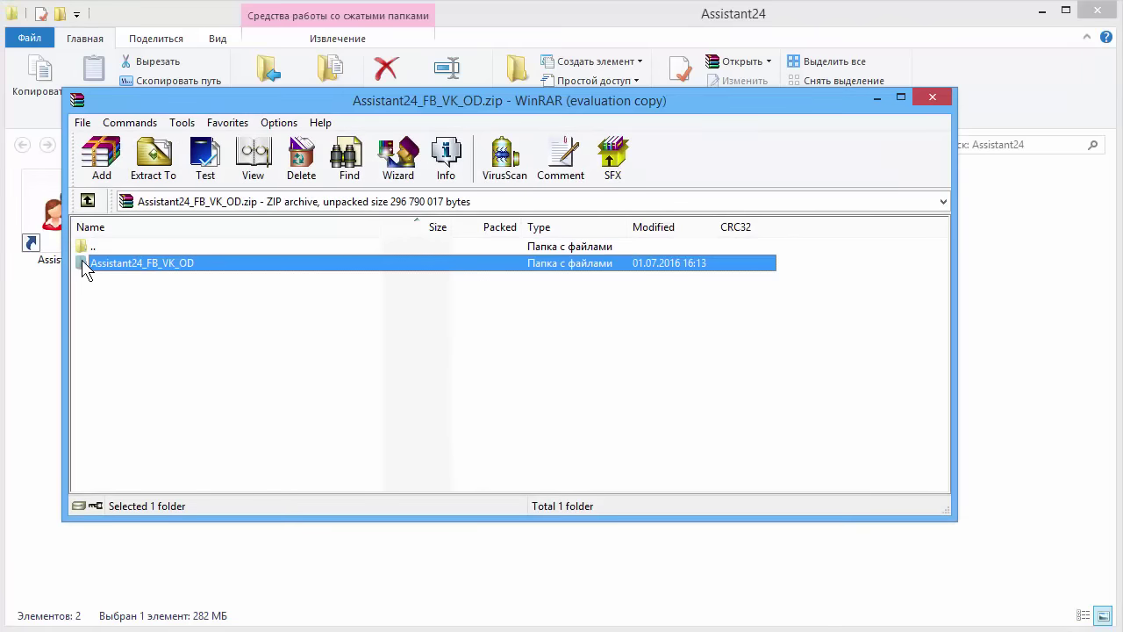
pyautogui.moveTo(83, 268); pyautogui.dragTo(860, 570)
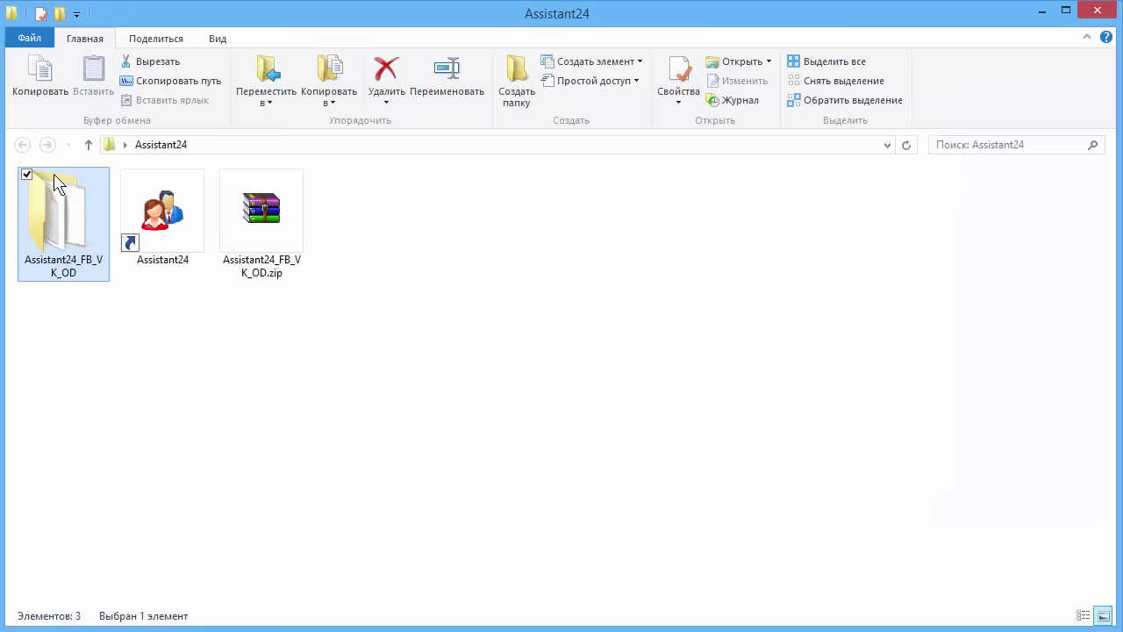
# Step: Copy the Bez_kartinki.js file from the extracted Assistant24_FB_VK_OD folder
pyautogui.doubleClick(61, 241)
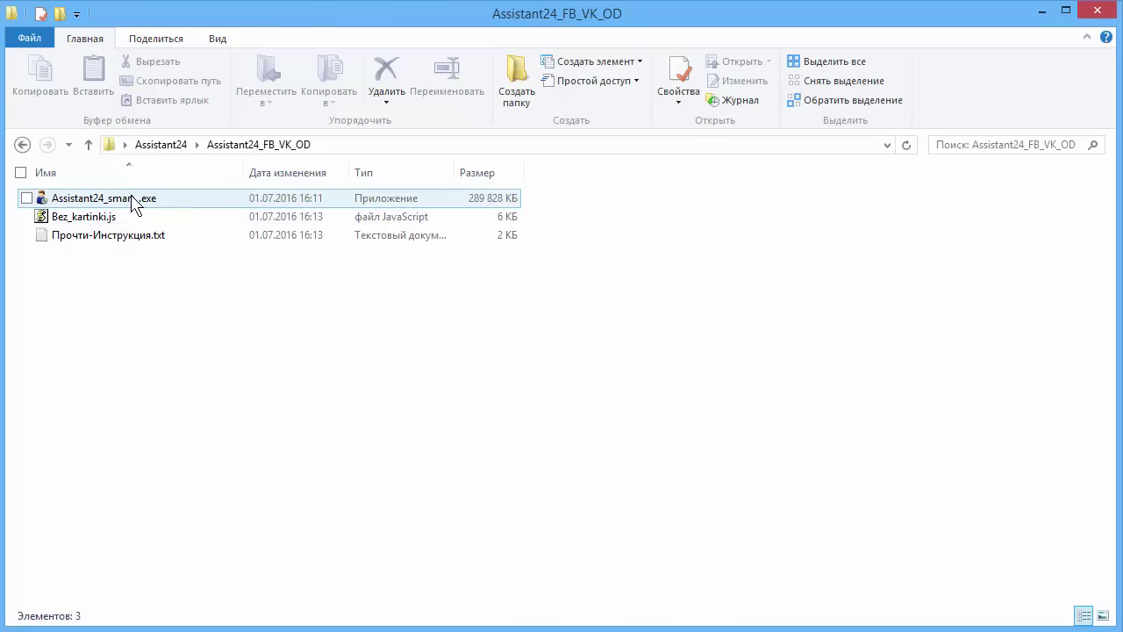
pyautogui.moveTo(132, 201)
pyautogui.click(25, 149)
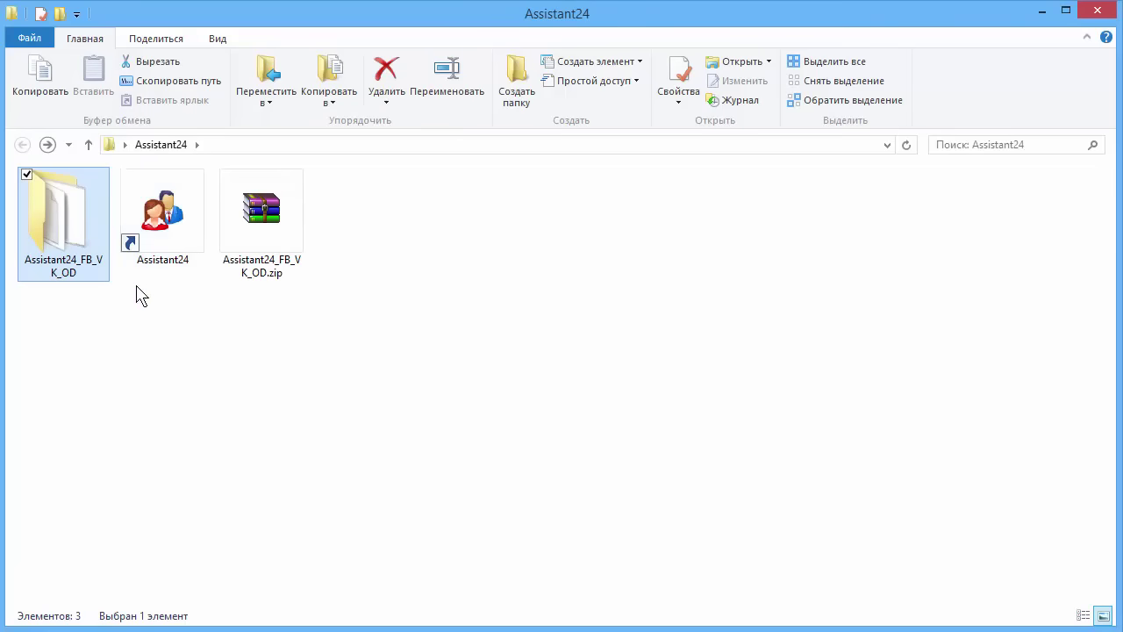
pyautogui.doubleClick(72, 226)
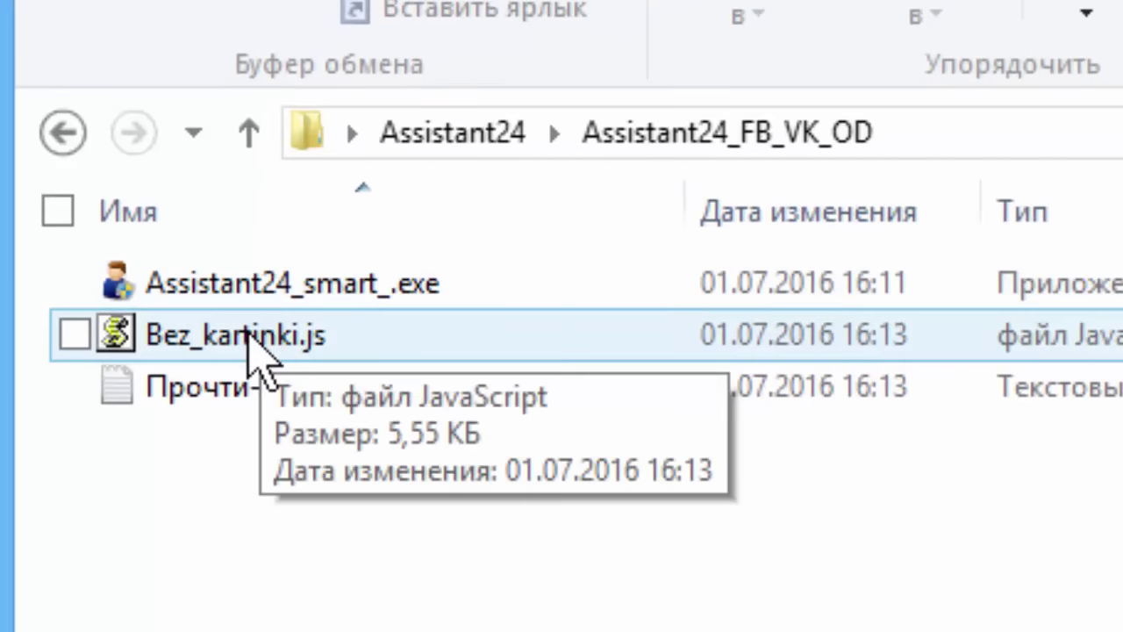
pyautogui.click(249, 341)
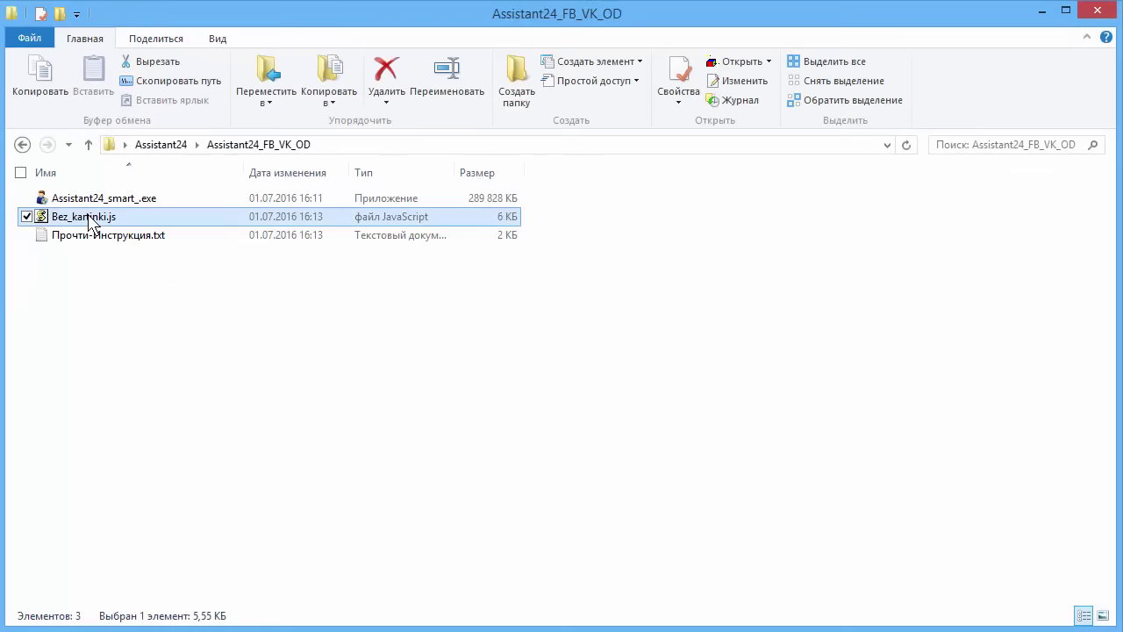
pyautogui.rightClick(88, 219)
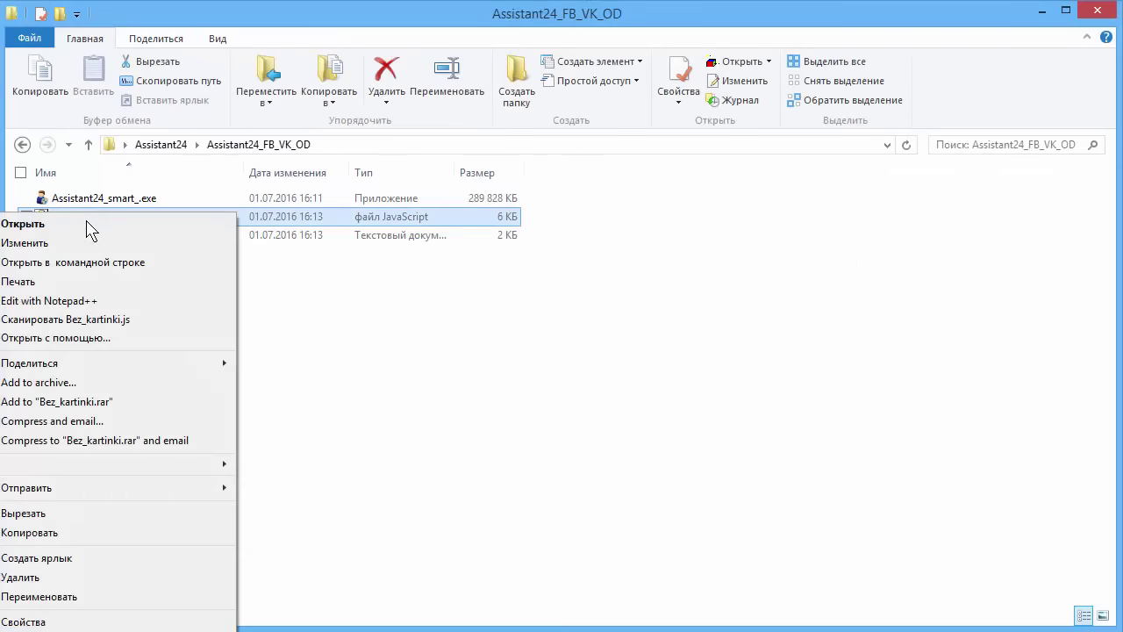
pyautogui.click(41, 533)
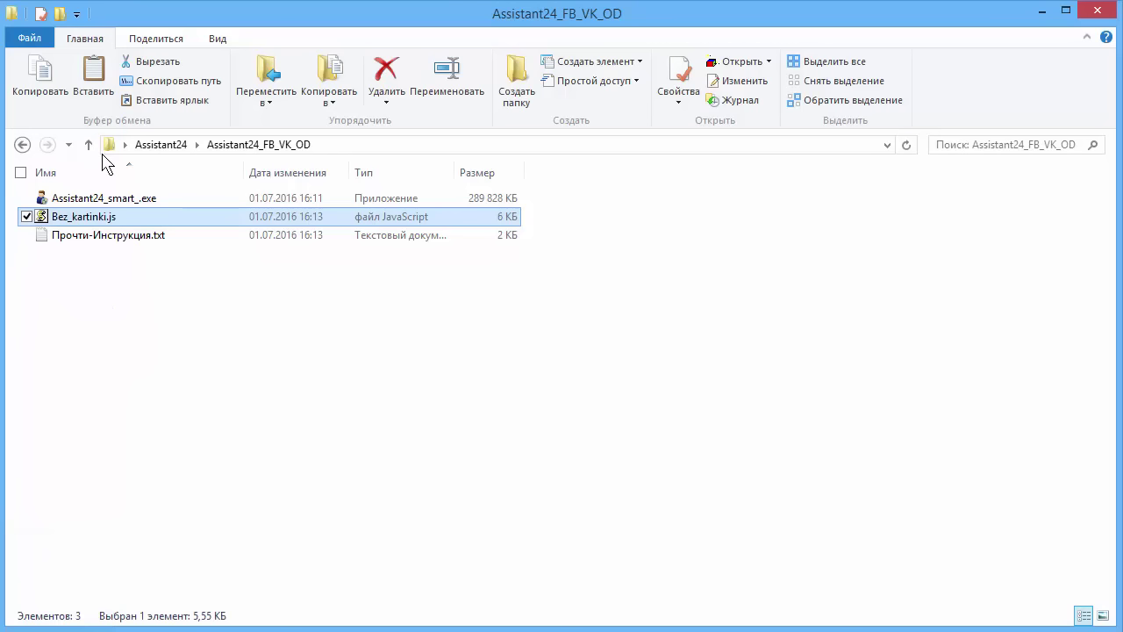
# Step: Go to the Macros folder at C:\Assistant24\R\Fbvb\iMacros\Macros
pyautogui.doubleClick(88, 144)
pyautogui.doubleClick(739, 185)
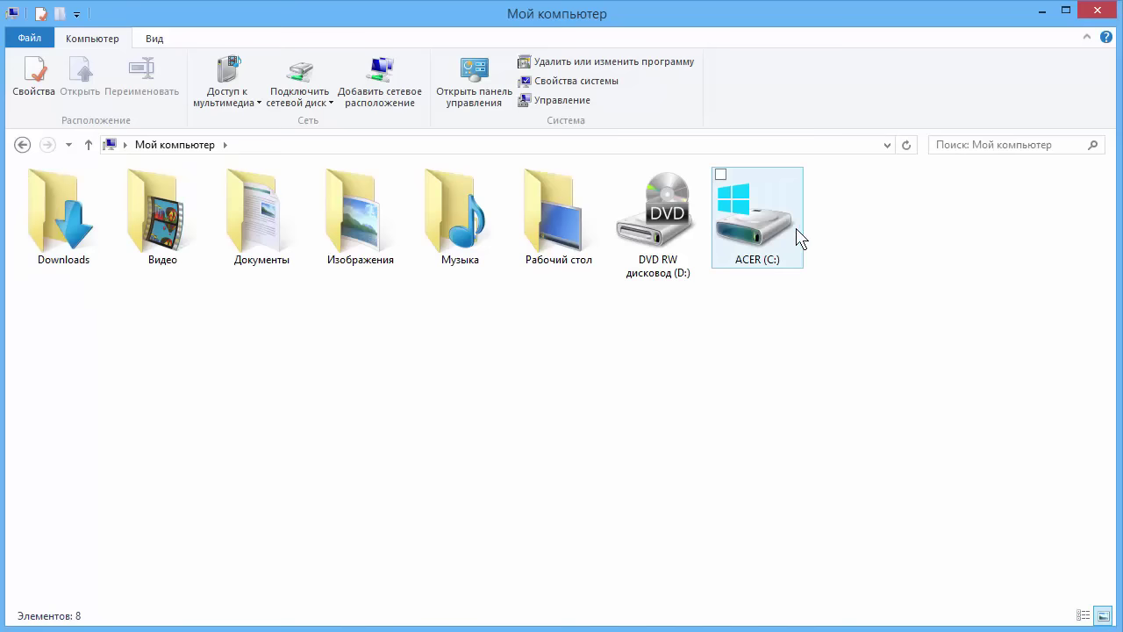
pyautogui.doubleClick(755, 246)
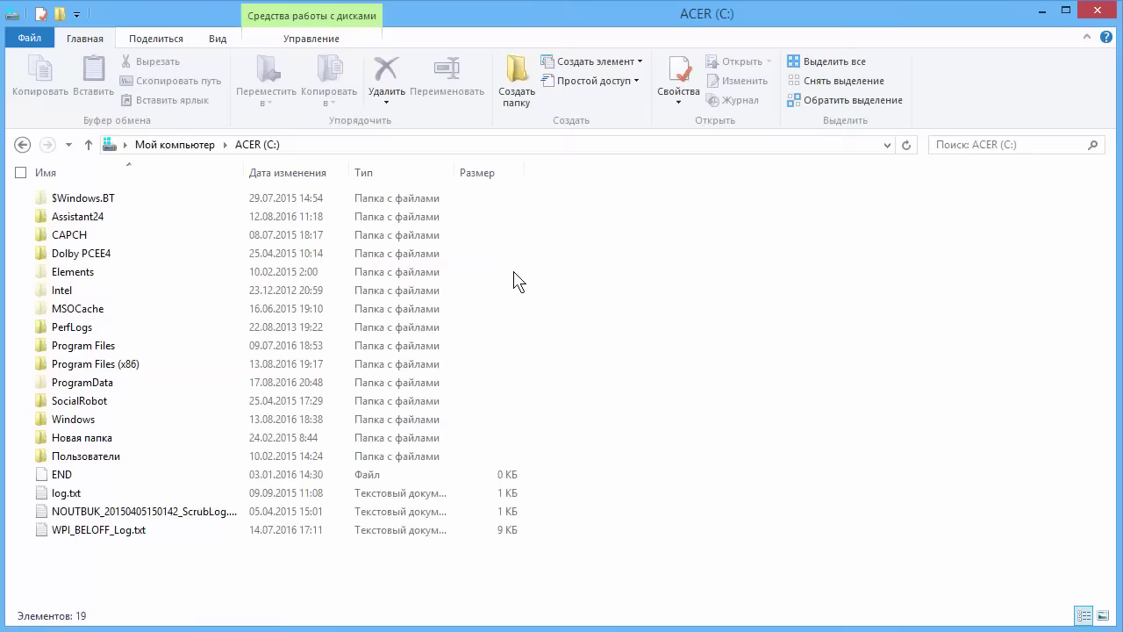
pyautogui.doubleClick(163, 219)
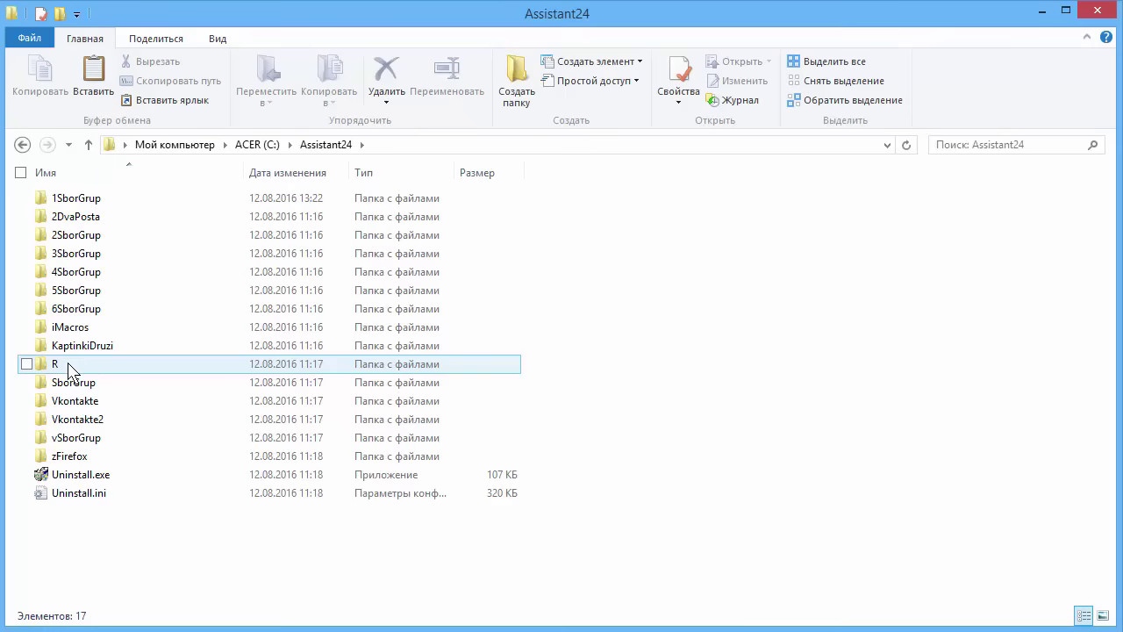
pyautogui.click(103, 365)
pyautogui.doubleClick(103, 365)
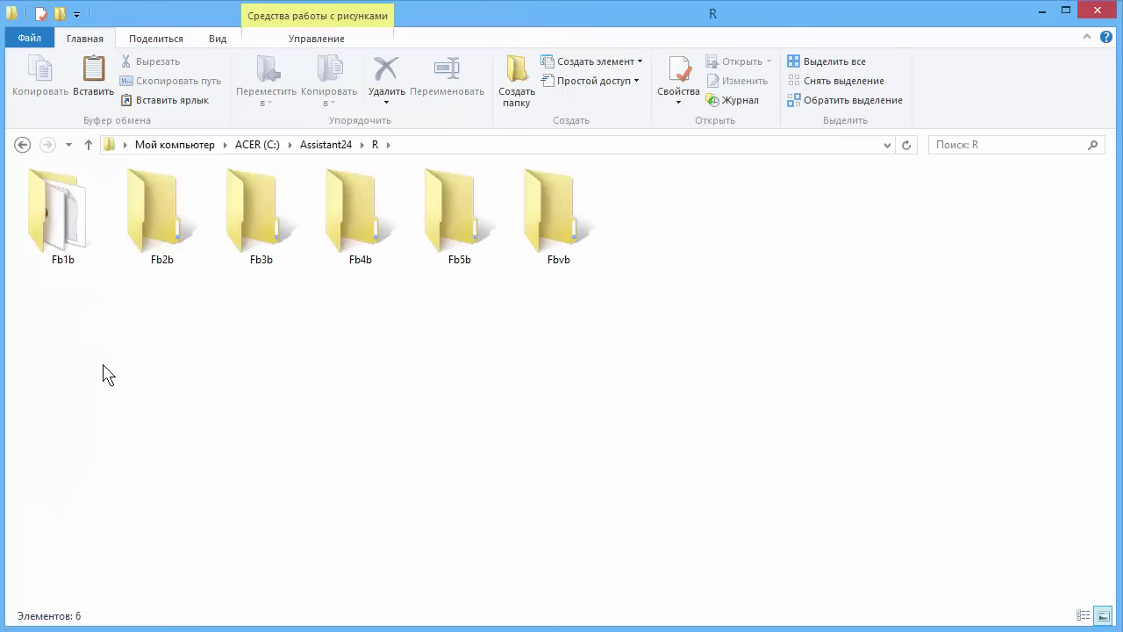
pyautogui.doubleClick(566, 237)
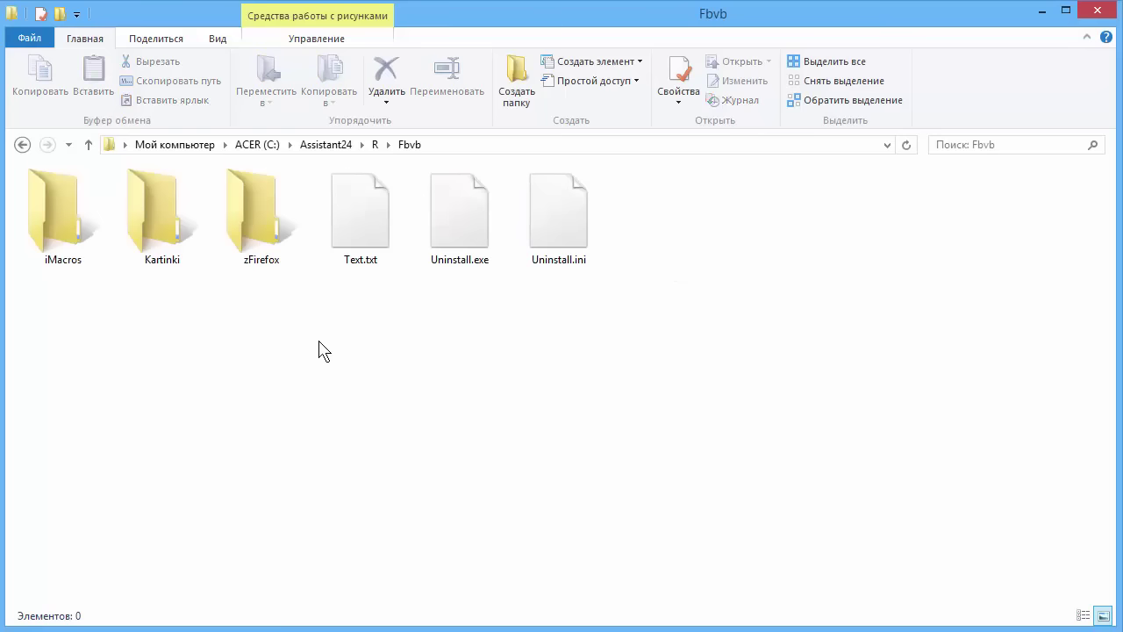
pyautogui.click(51, 252)
pyautogui.doubleClick(50, 252)
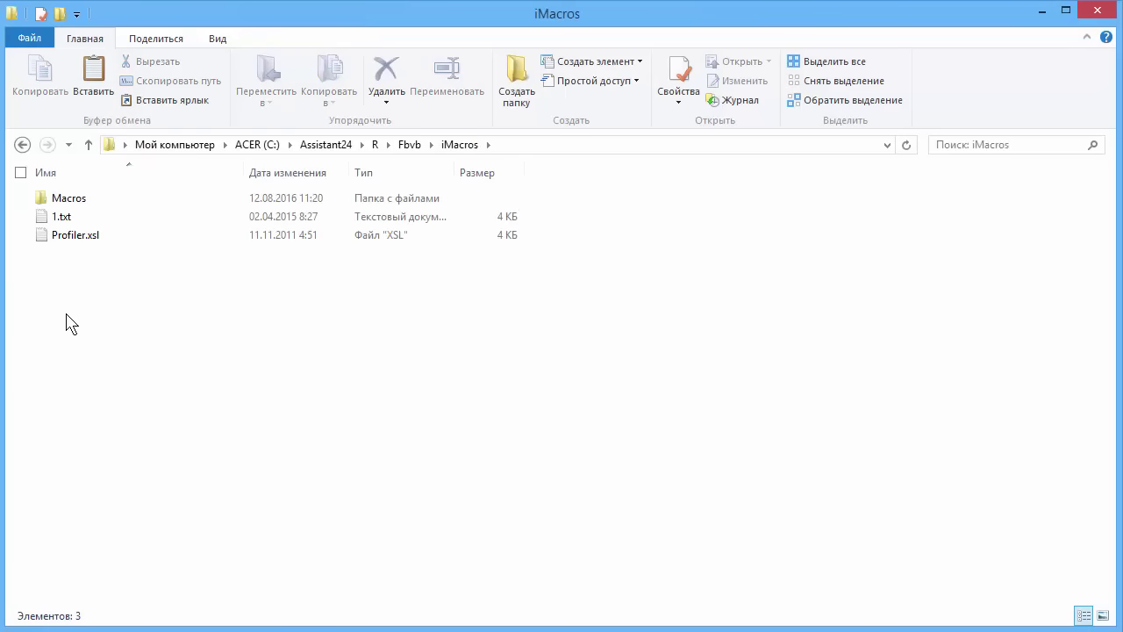
pyautogui.click(104, 201)
pyautogui.doubleClick(104, 201)
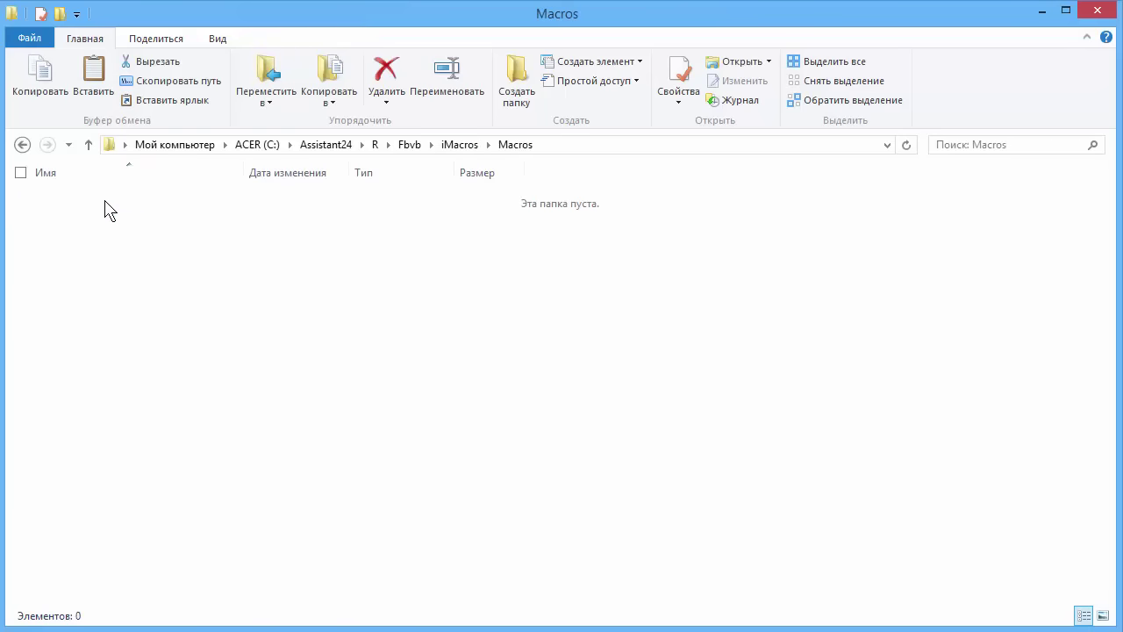
# Step: Delete the existing Bez_kartinki.js from the Macros folder and paste the copied one in its place
pyautogui.click(61, 240)
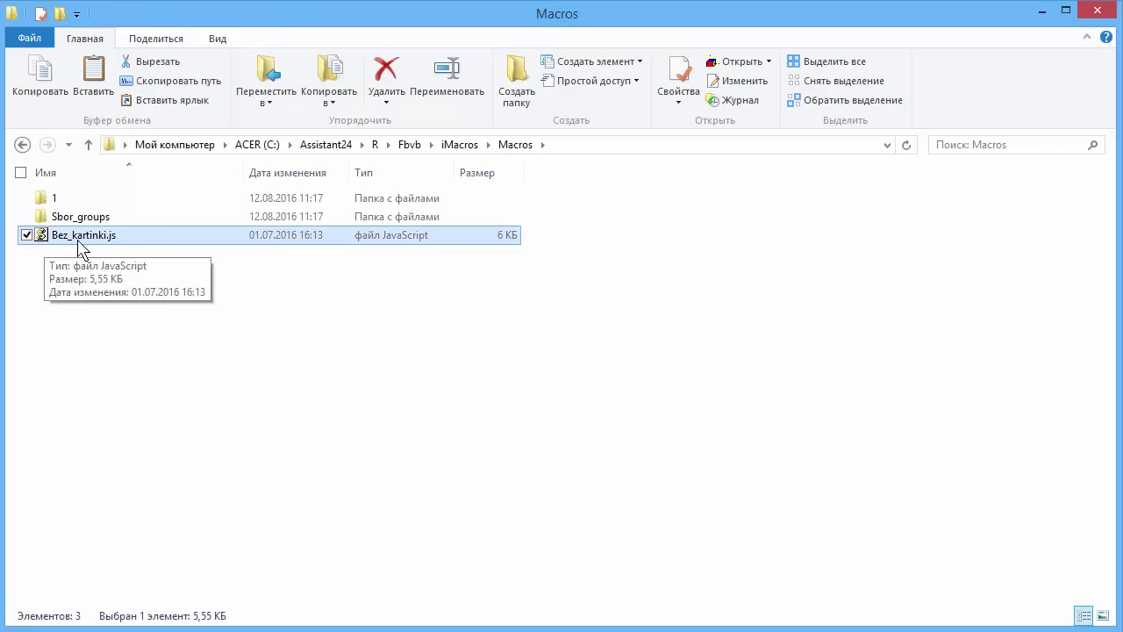
pyautogui.rightClick(75, 237)
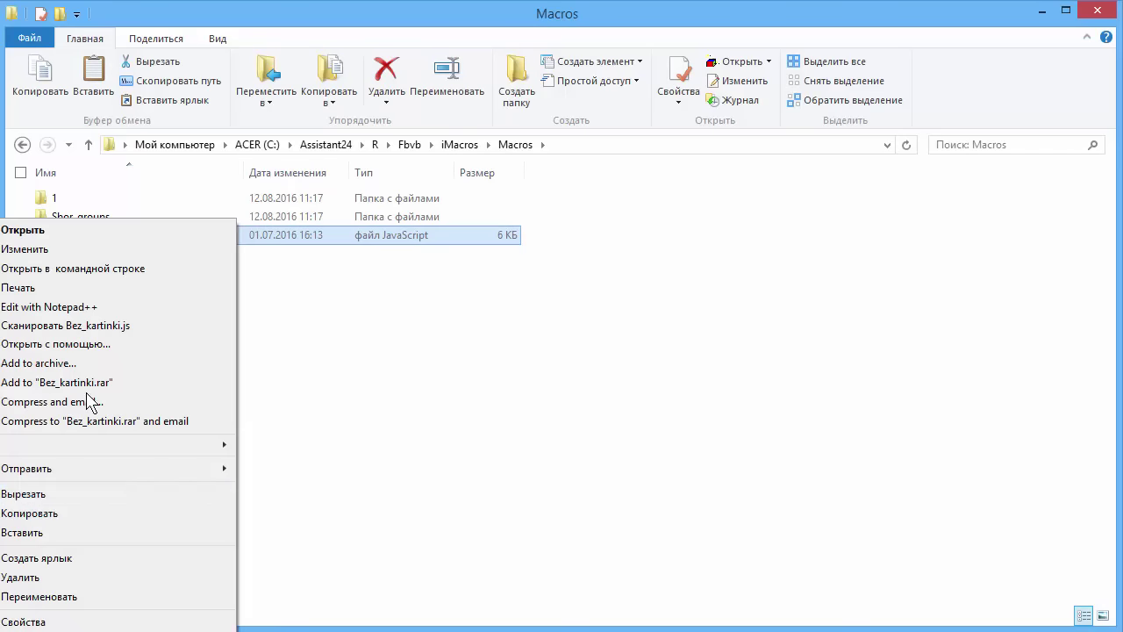
pyautogui.click(27, 579)
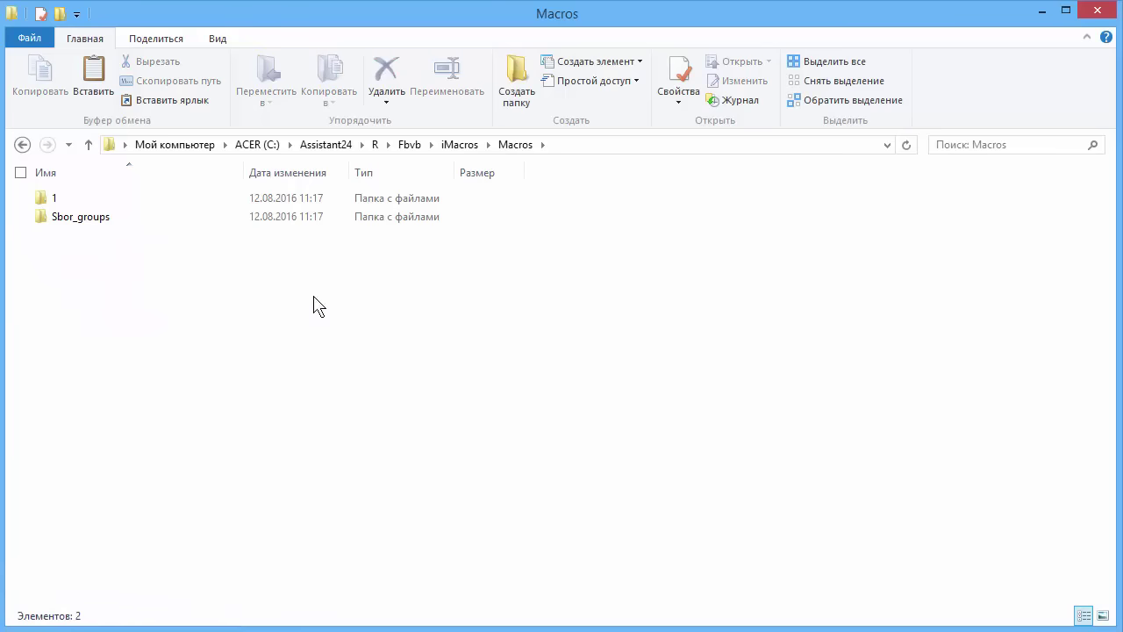
pyautogui.rightClick(314, 296)
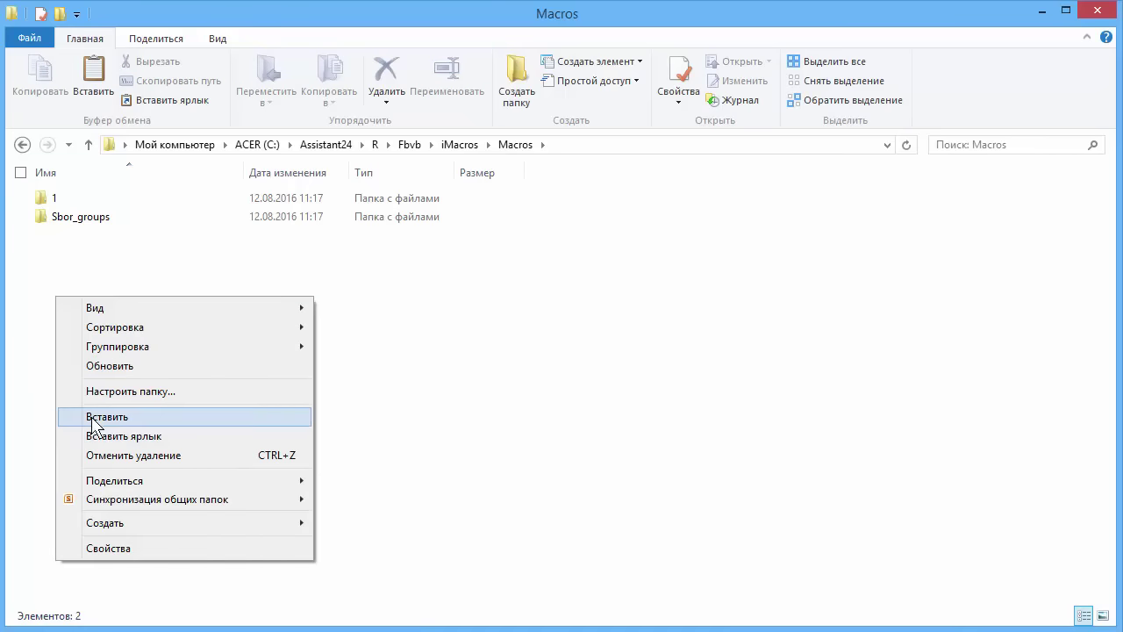
pyautogui.click(92, 417)
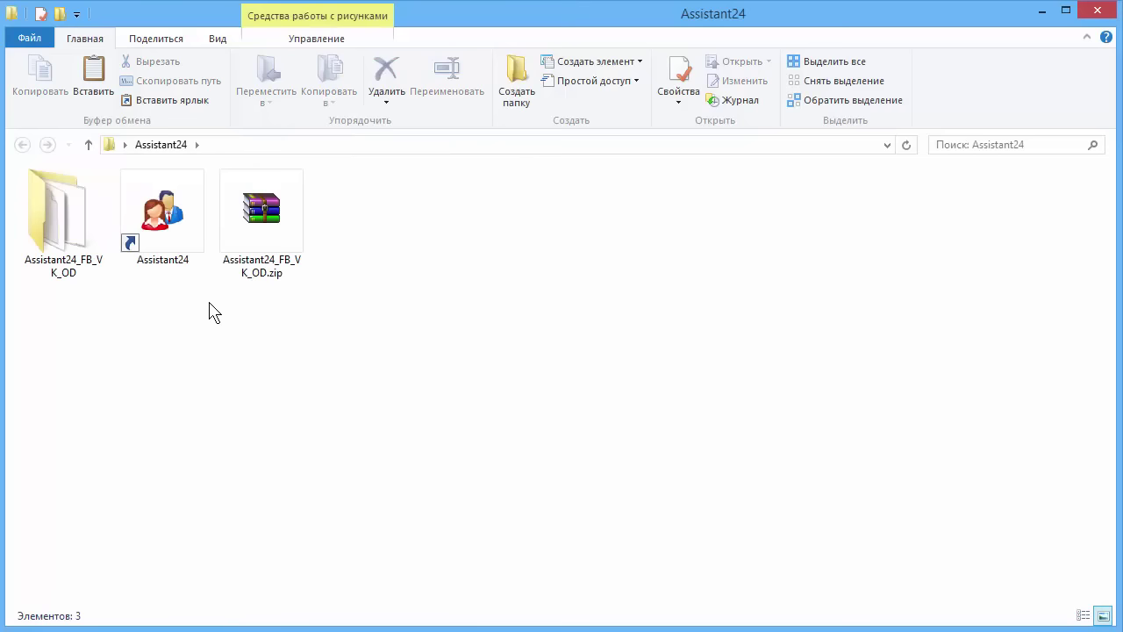
# Step: Launch the Assistant24 shortcut and open its Facebook autoposting window
pyautogui.click(170, 233)
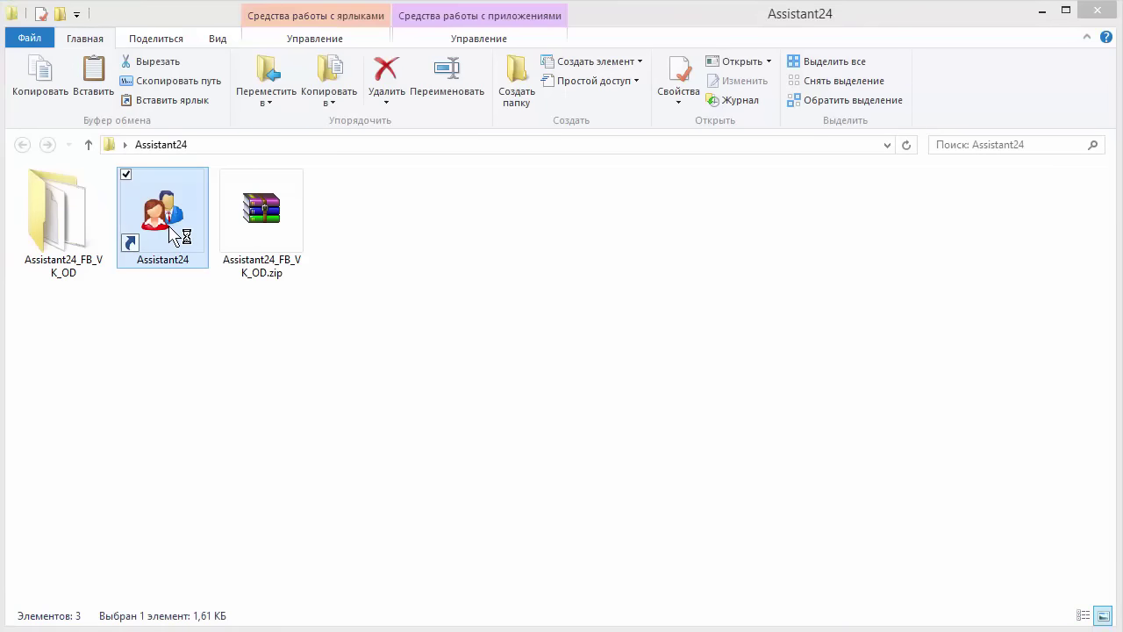
pyautogui.moveTo(372, 120); pyautogui.dragTo(577, 95)
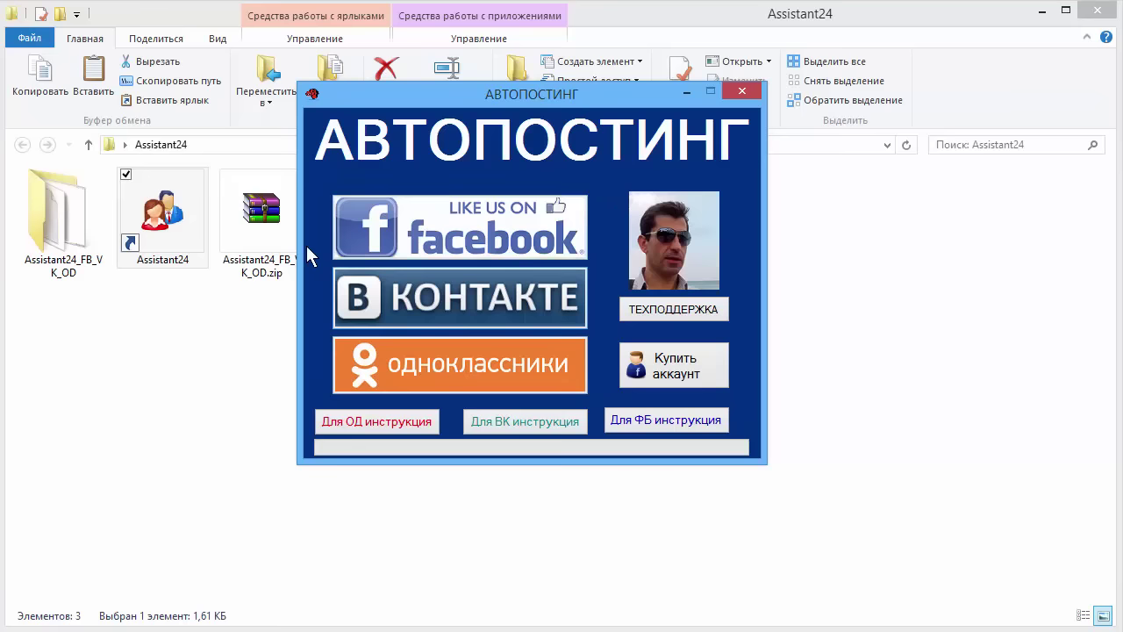
pyautogui.click(422, 232)
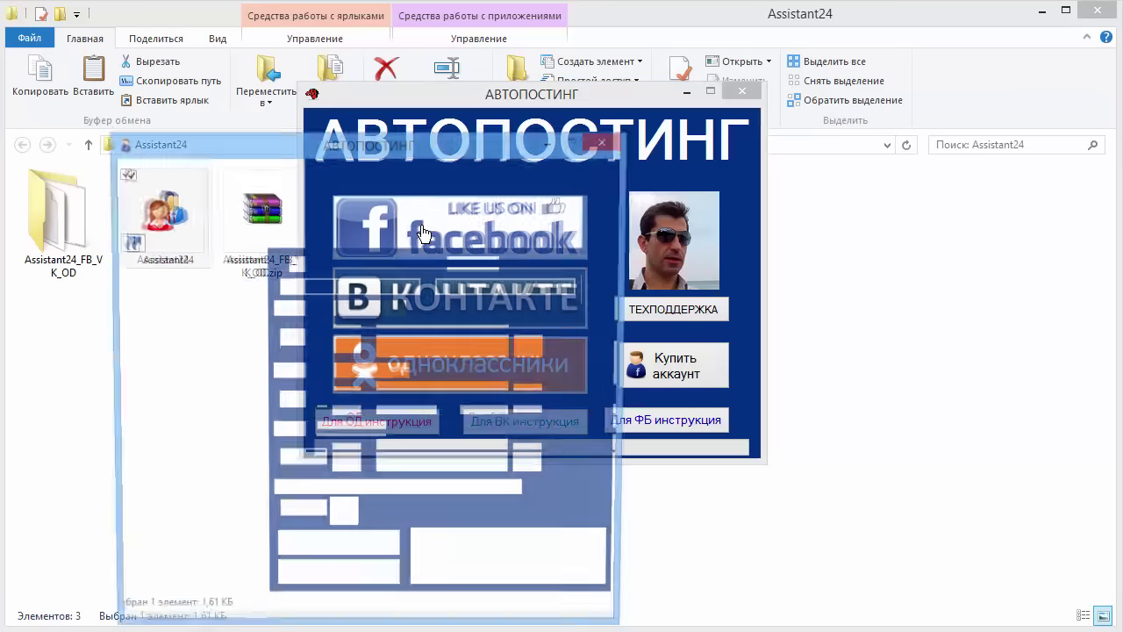
pyautogui.moveTo(431, 170); pyautogui.dragTo(641, 56)
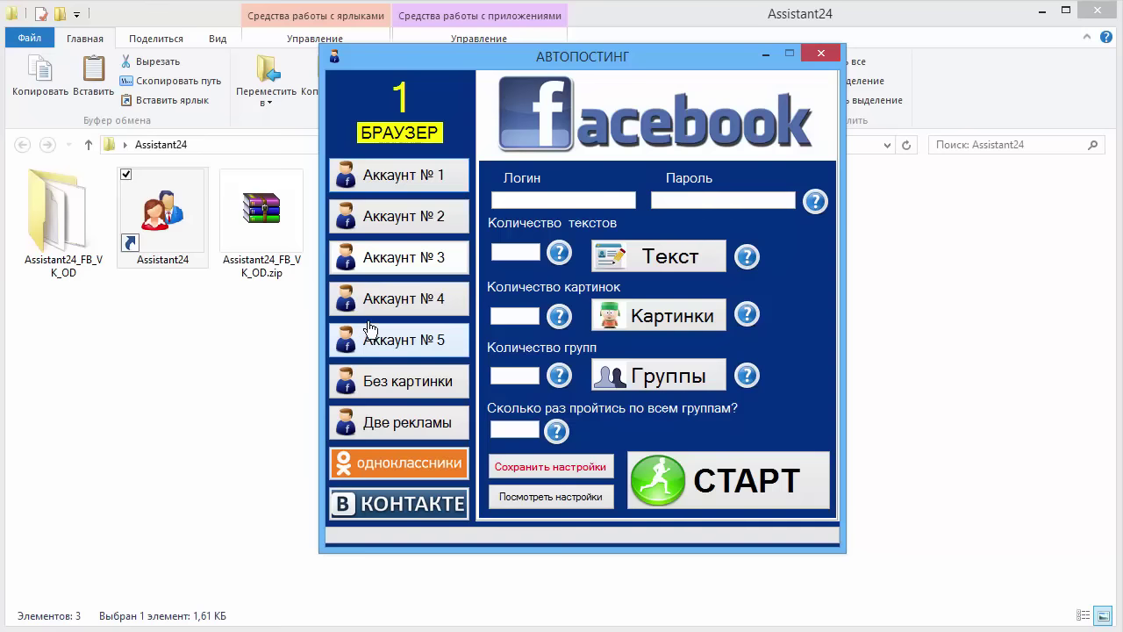
# Step: Open the post text file of Аккаунт № 1 in Notepad++, closing the groups file and minimizing the autoposting window
pyautogui.click(388, 184)
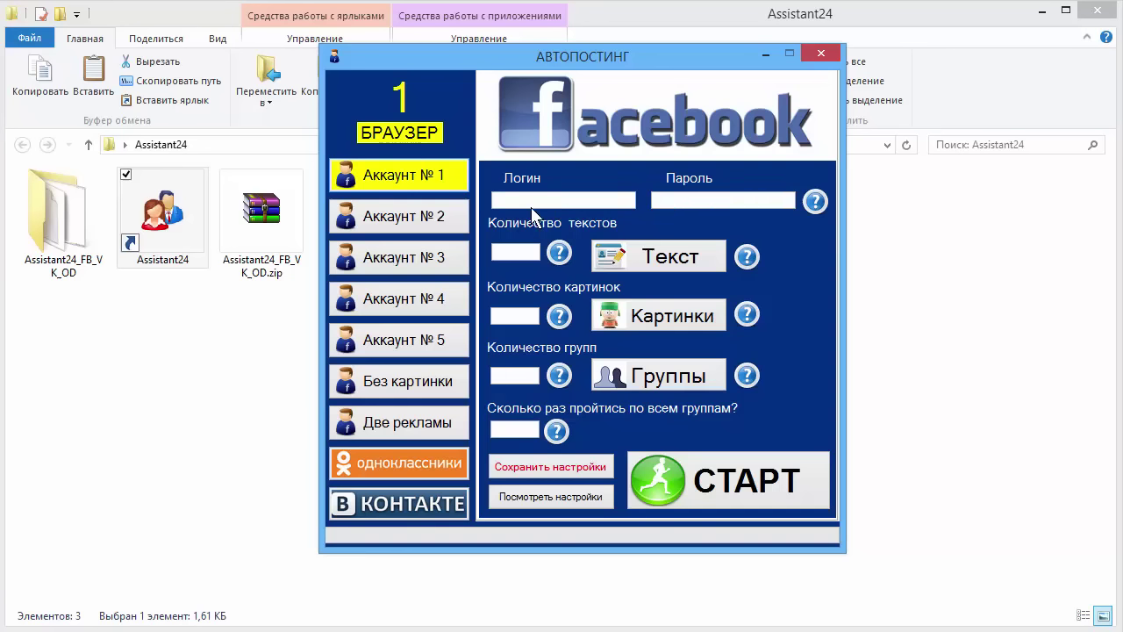
pyautogui.click(658, 261)
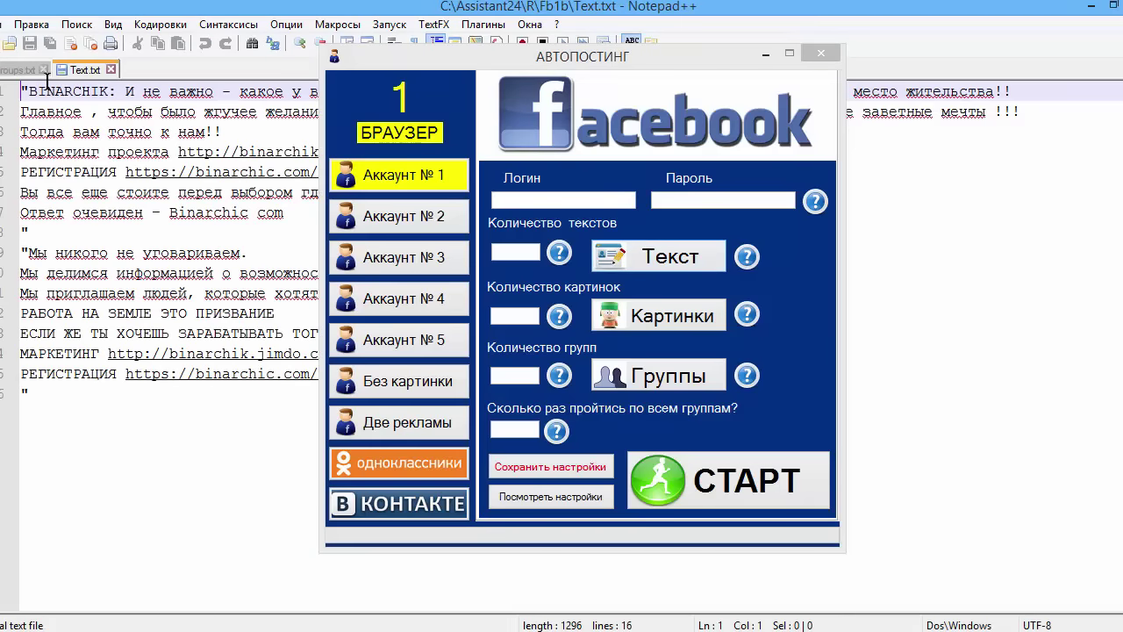
pyautogui.click(43, 69)
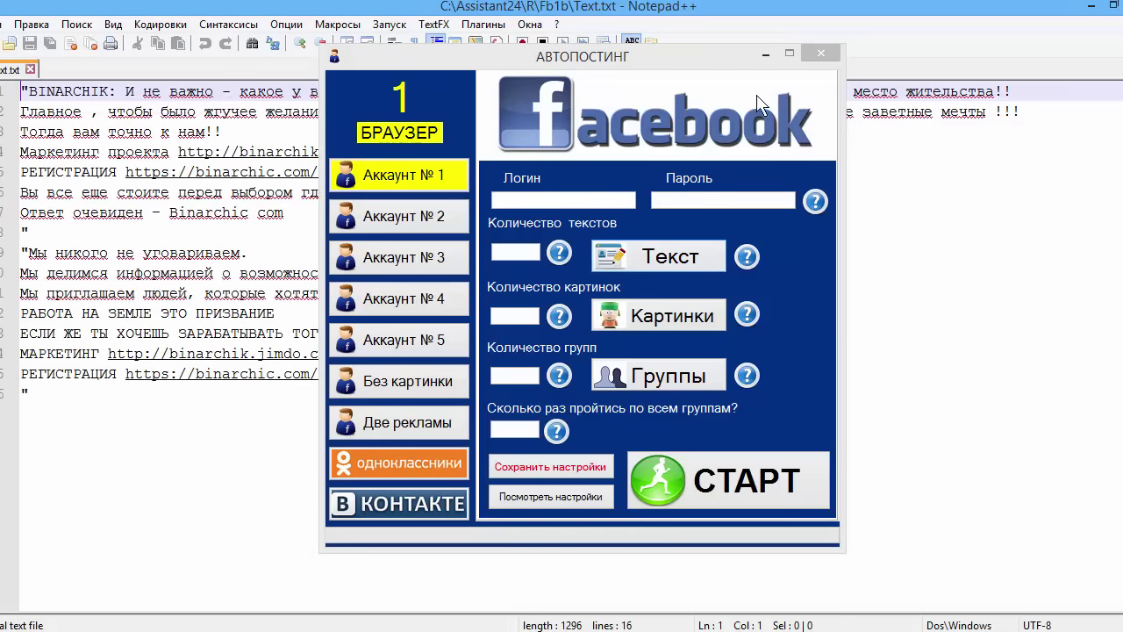
pyautogui.click(765, 54)
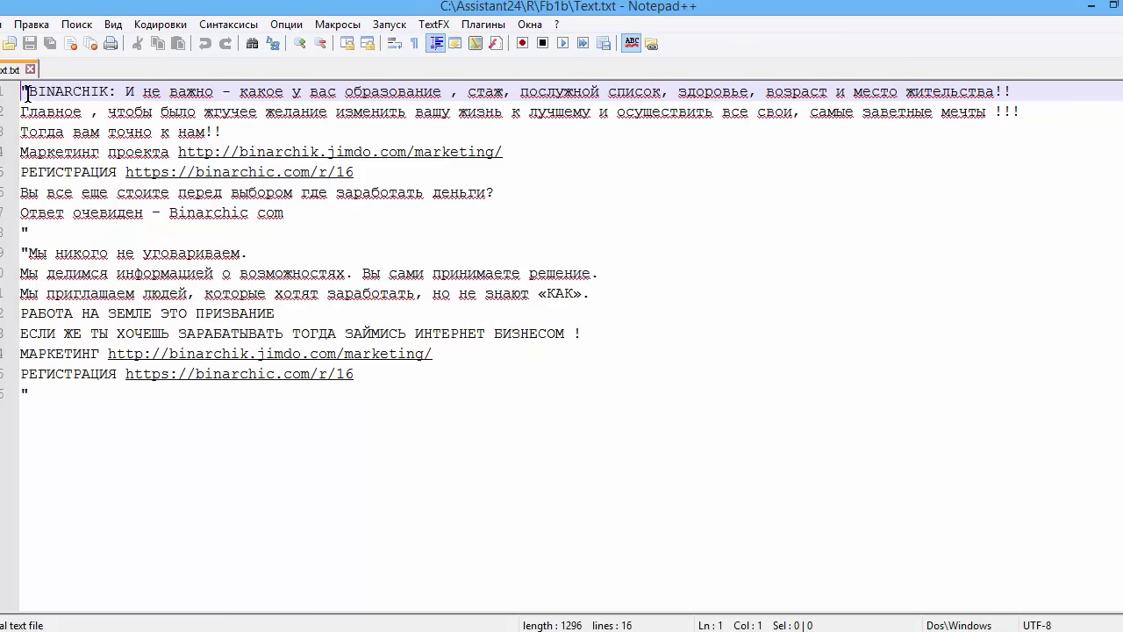
# Step: Examine how opening and closing quotation marks enclose each of the two advertising texts in Text.txt
pyautogui.moveTo(27, 93); pyautogui.dragTo(22, 93)
pyautogui.moveTo(30, 233); pyautogui.dragTo(22, 234)
pyautogui.moveTo(27, 91); pyautogui.dragTo(18, 93)
pyautogui.moveTo(38, 231); pyautogui.dragTo(23, 231)
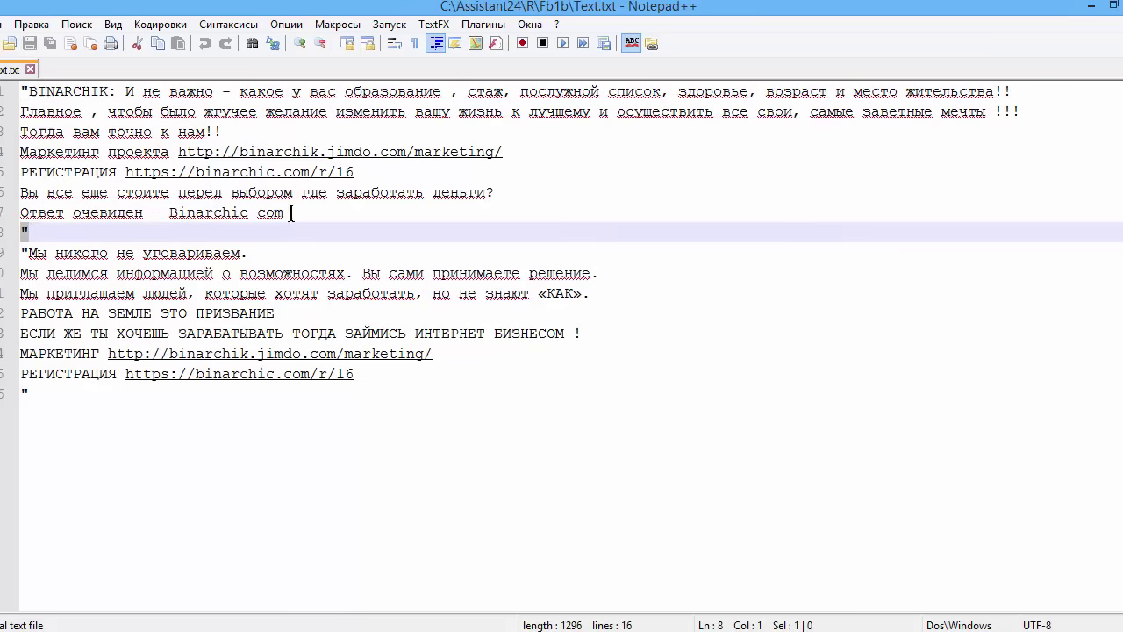
pyautogui.moveTo(292, 213); pyautogui.dragTo(31, 94)
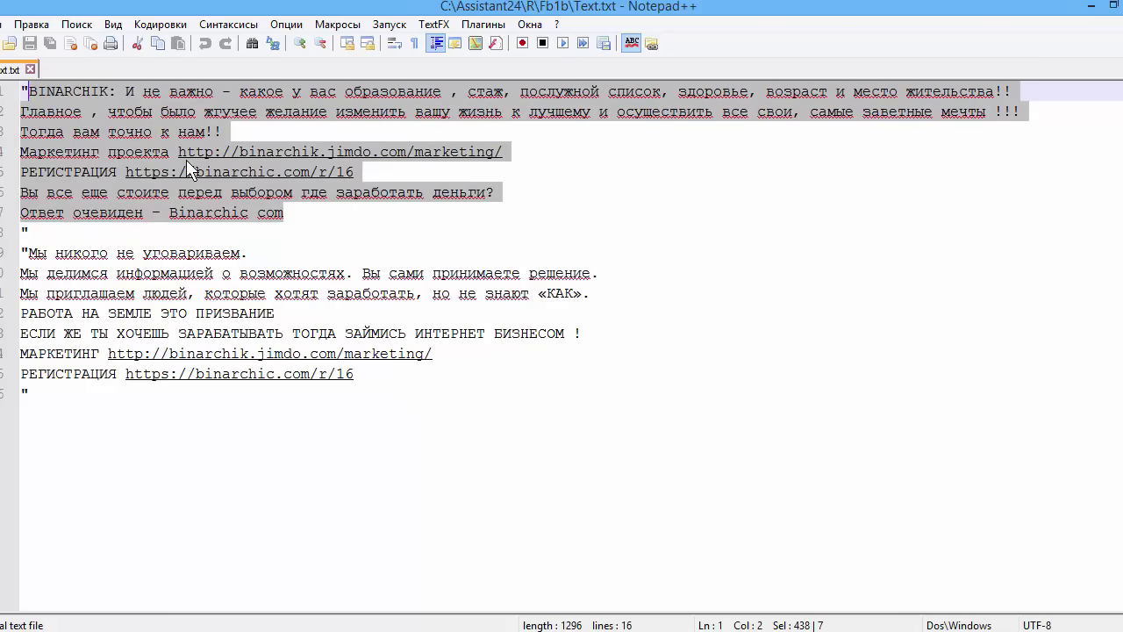
pyautogui.click(347, 228)
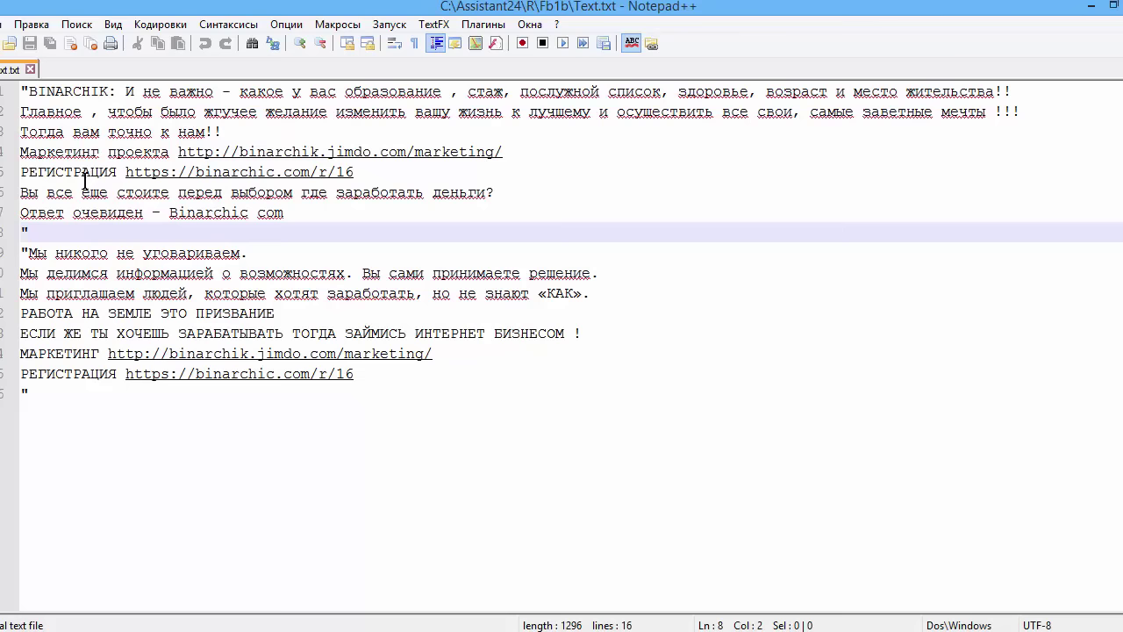
pyautogui.moveTo(28, 252); pyautogui.dragTo(20, 254)
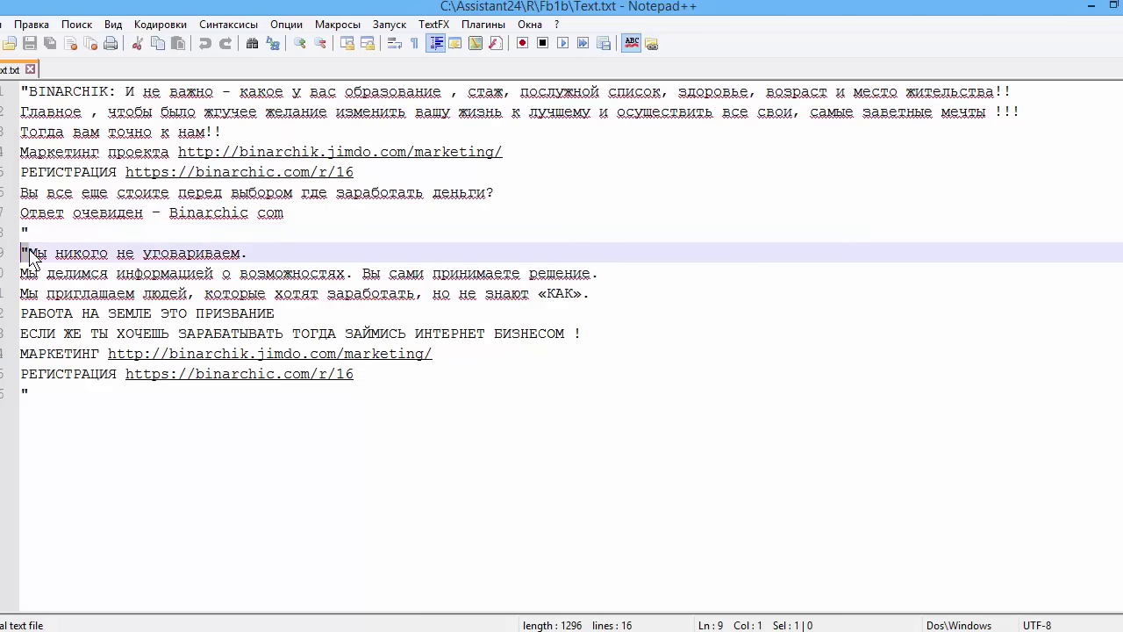
pyautogui.click(26, 394)
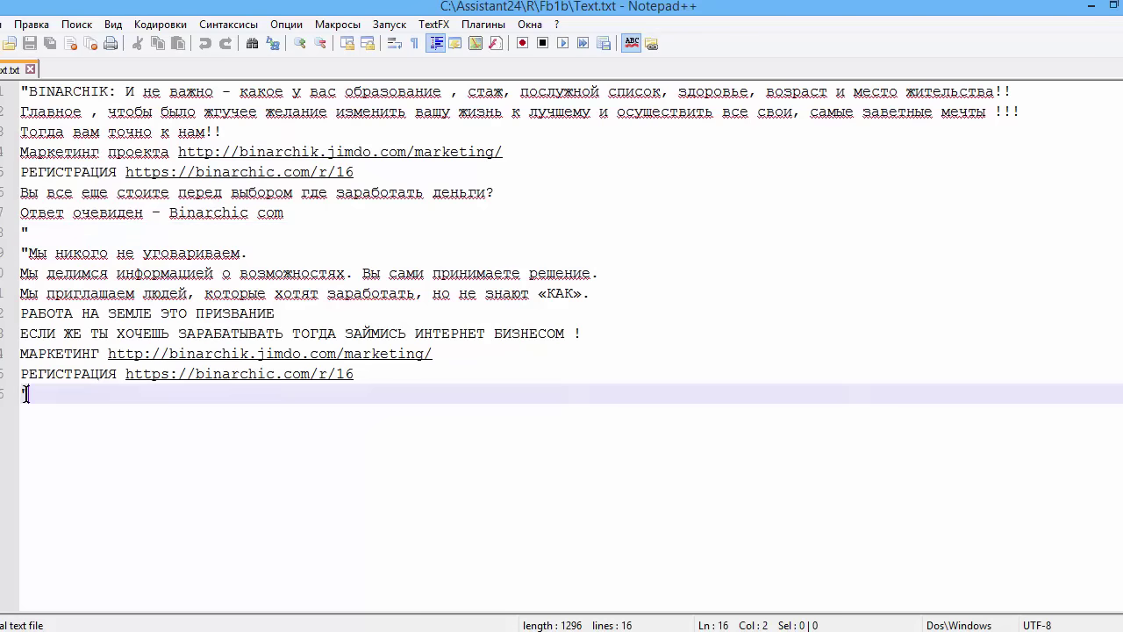
pyautogui.moveTo(28, 394); pyautogui.dragTo(22, 396)
pyautogui.click(30, 416)
pyautogui.moveTo(29, 394); pyautogui.dragTo(22, 395)
# Step: Remove "com" from the end of the line "Ответ очевиден – Binarchic com" and save Text.txt
pyautogui.hotkey('ctrl', 'y')
pyautogui.click(30, 44)
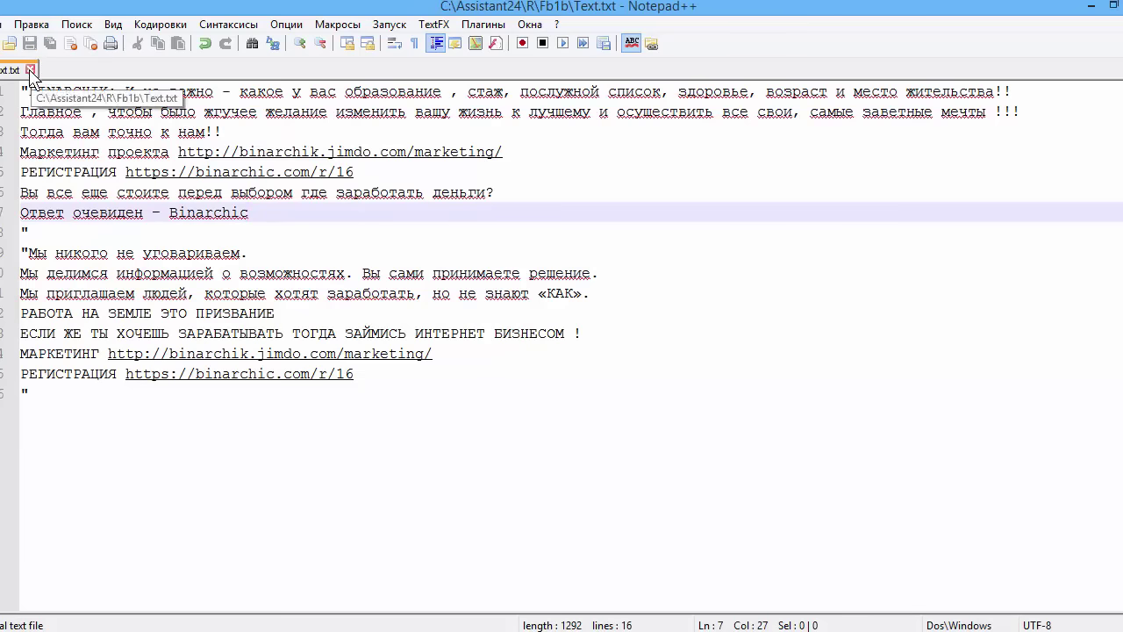
# Step: Check the images 1.jpg and 2.jpg in the account's Kartinki folder and set the number of pictures to 2
pyautogui.click(29, 70)
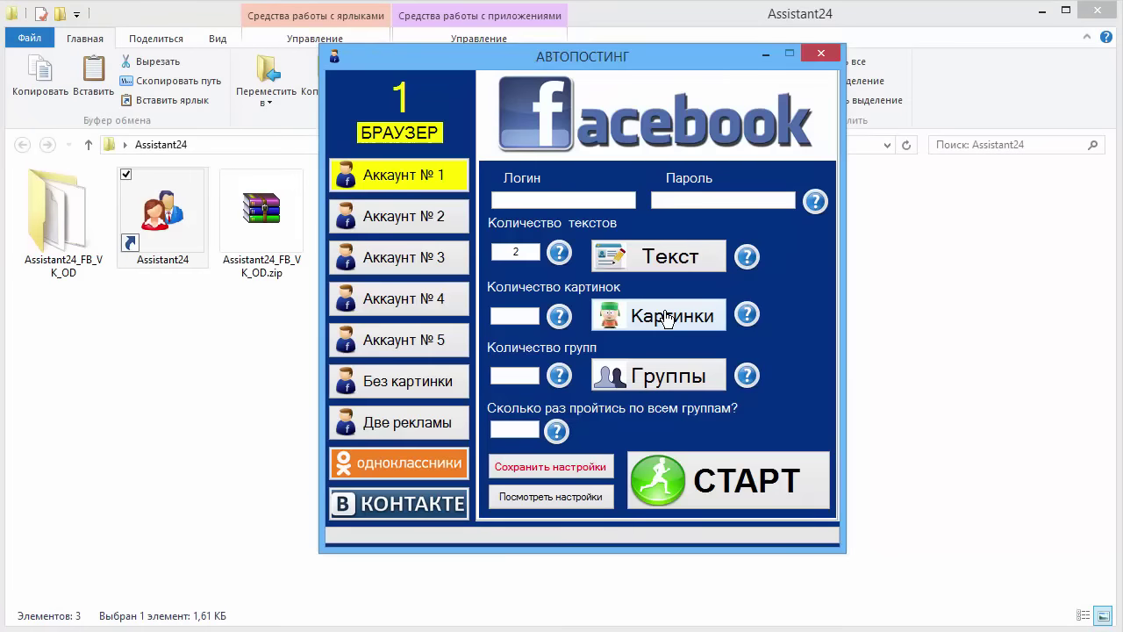
pyautogui.click(667, 318)
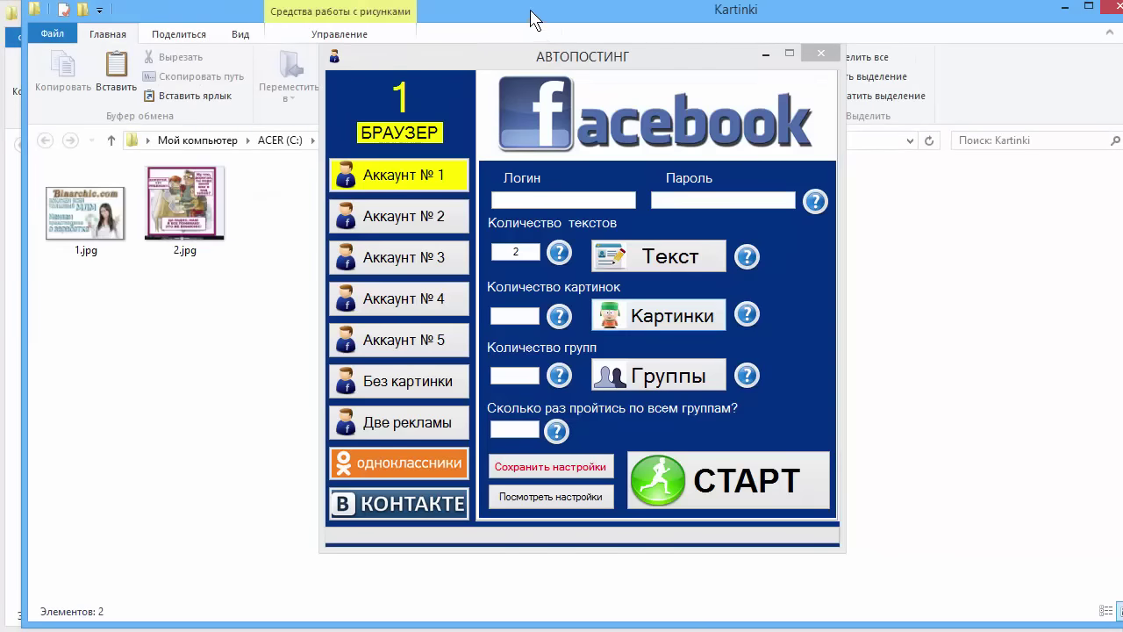
pyautogui.moveTo(527, 21); pyautogui.dragTo(507, 24)
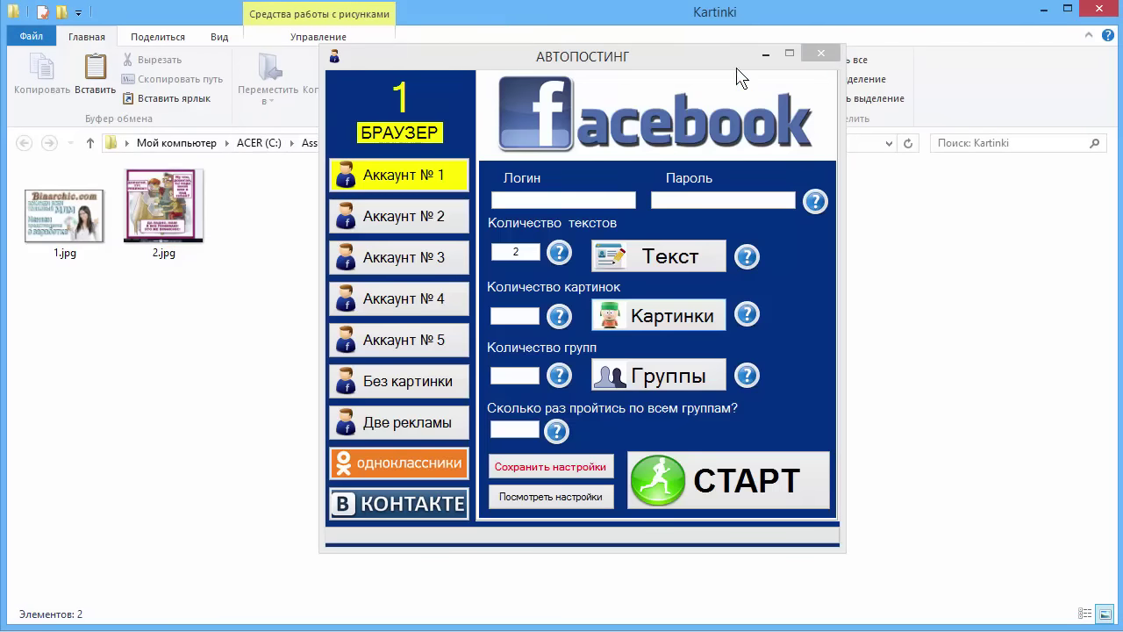
pyautogui.click(763, 55)
pyautogui.moveTo(806, 275); pyautogui.dragTo(40, 235)
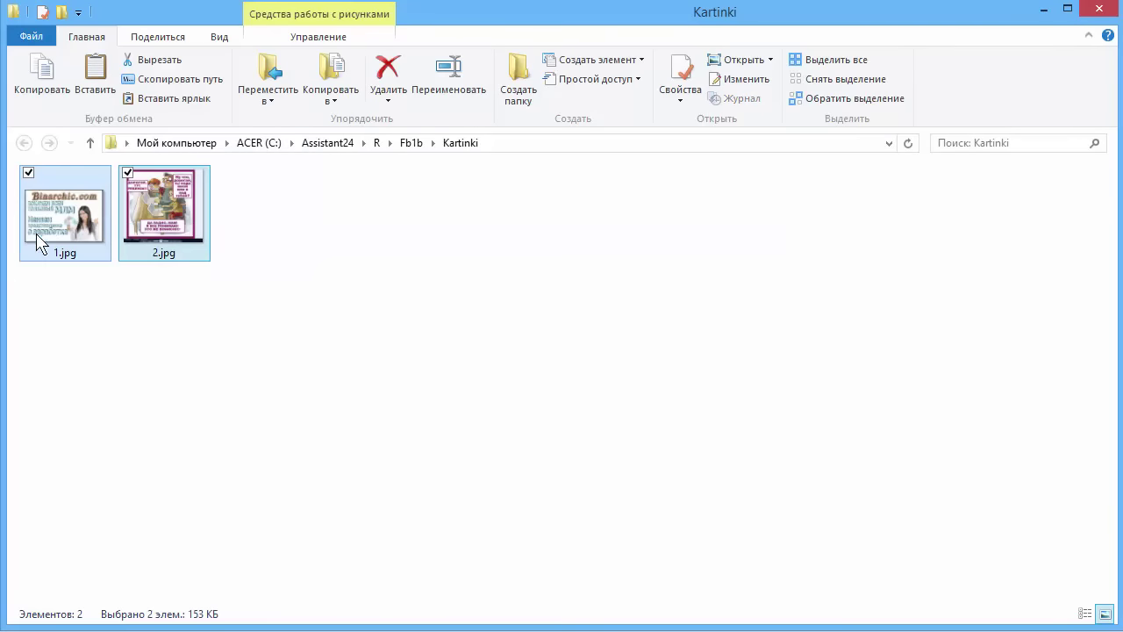
pyautogui.click(161, 386)
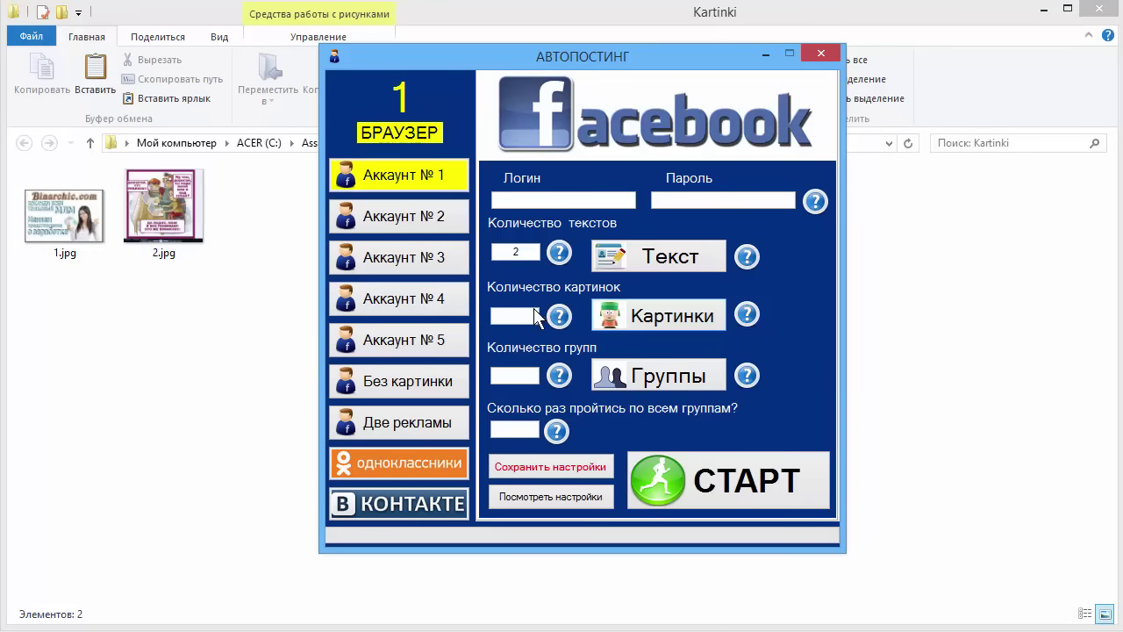
pyautogui.click(524, 315)
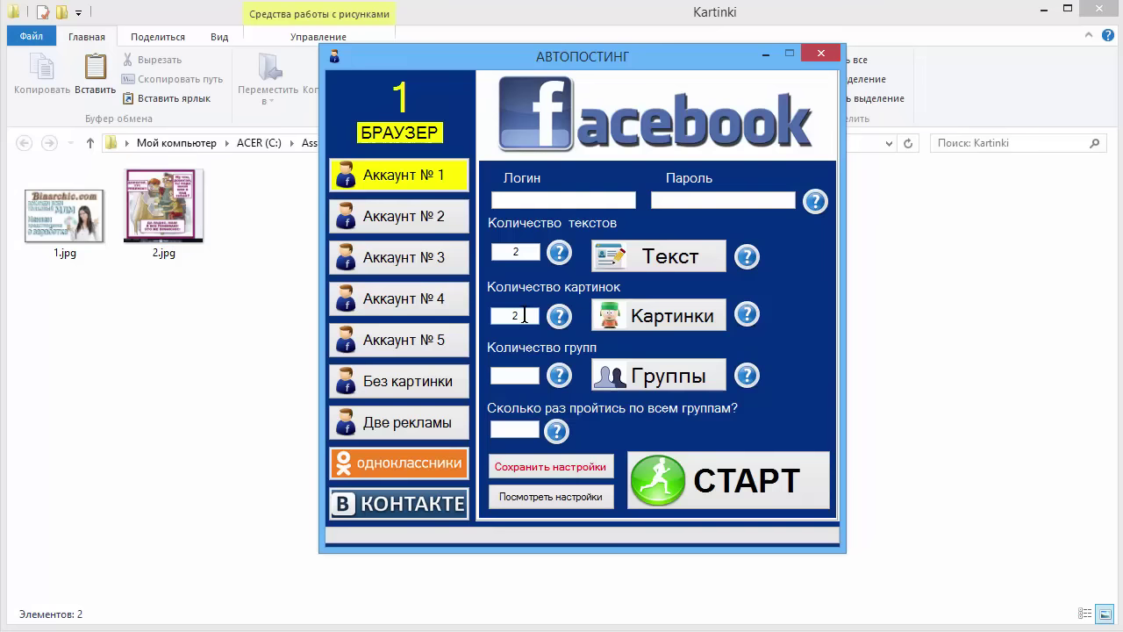
# Step: Look at the account's groups file 1groups.txt, close it and return to the autoposting window
pyautogui.click(662, 383)
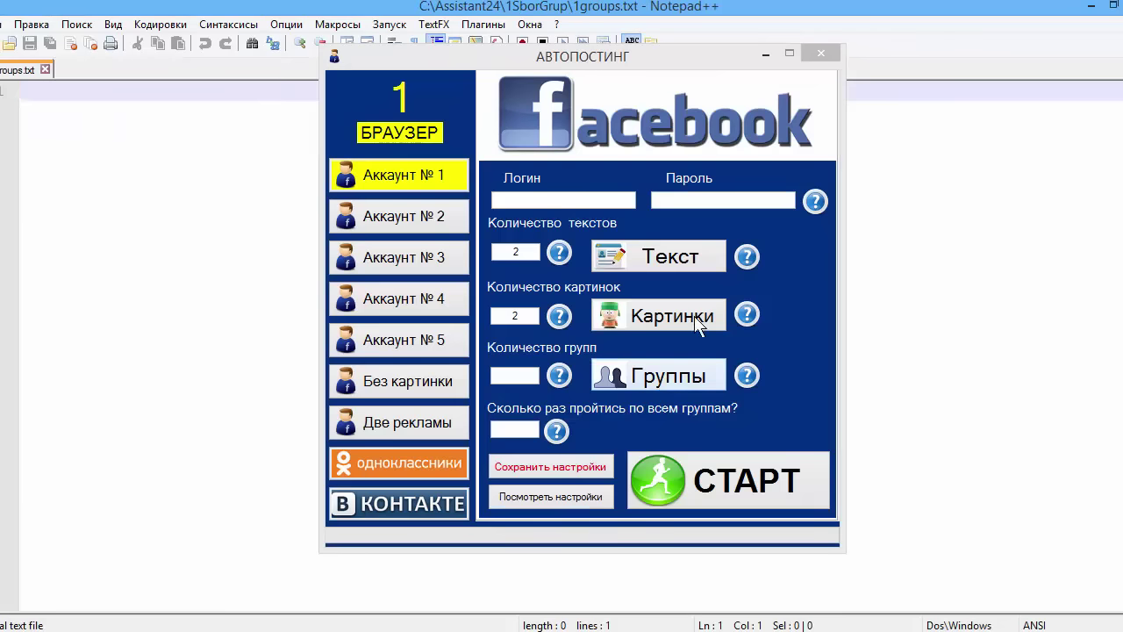
pyautogui.click(764, 54)
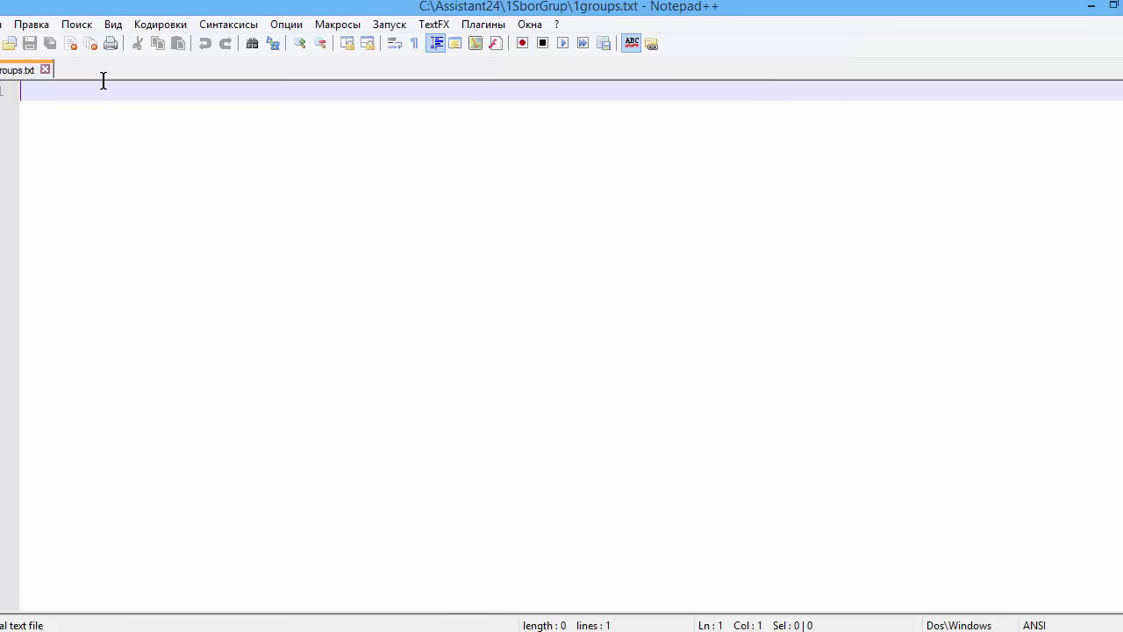
pyautogui.click(45, 71)
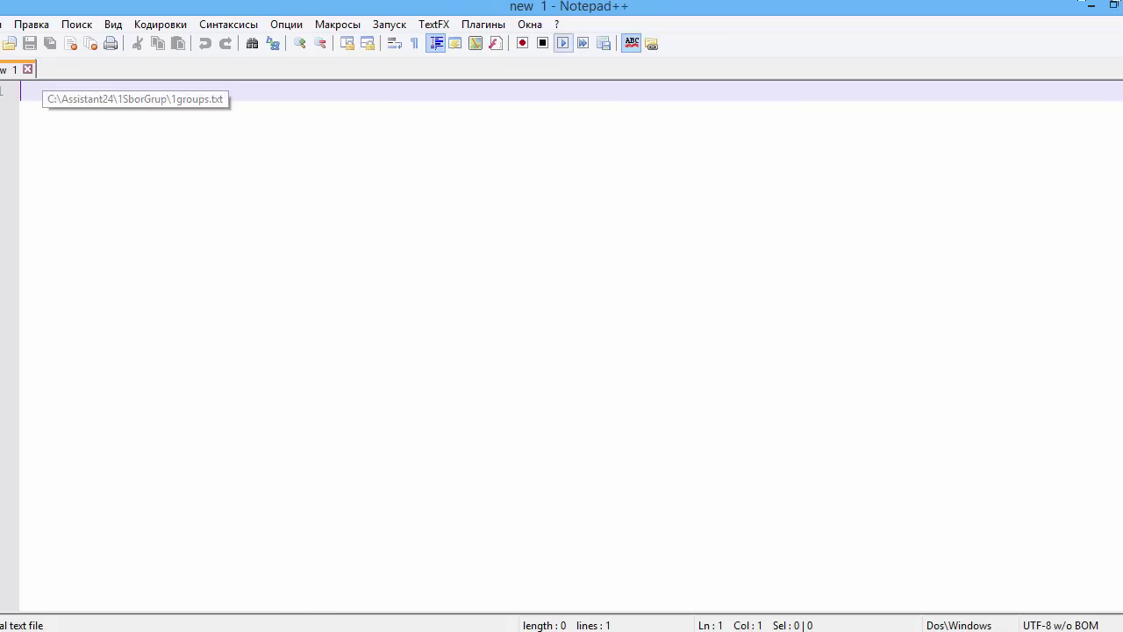
pyautogui.hotkey('alt', 'Tab')
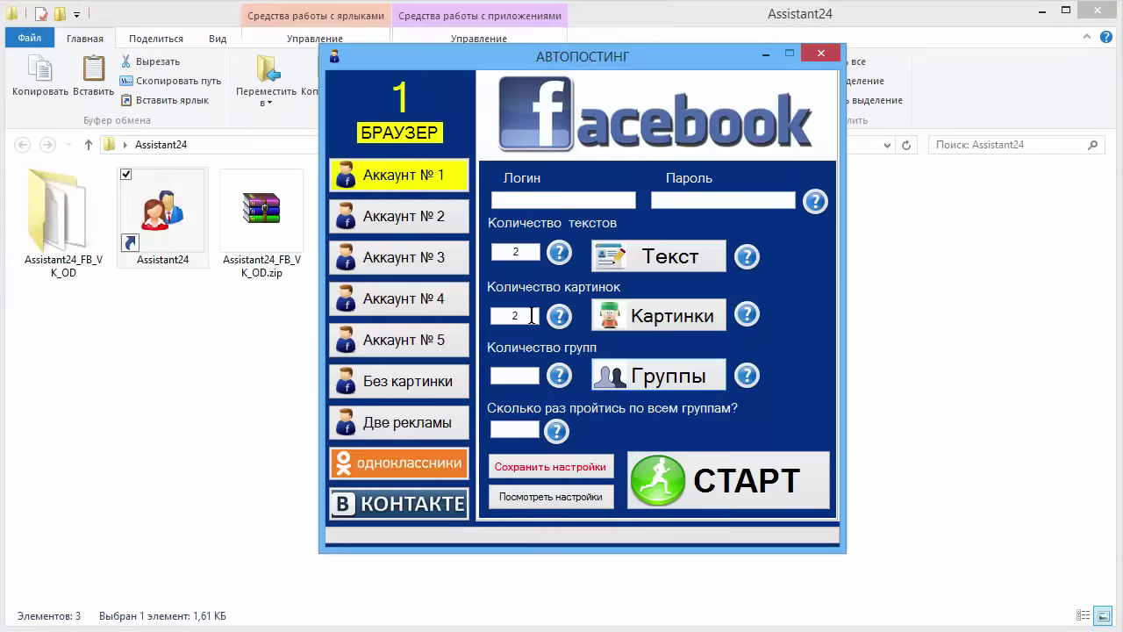
# Step: Set the number of groups to 0 and the passes through them to 1, fill in the account's login and password, and save the settings
pyautogui.click(533, 375)
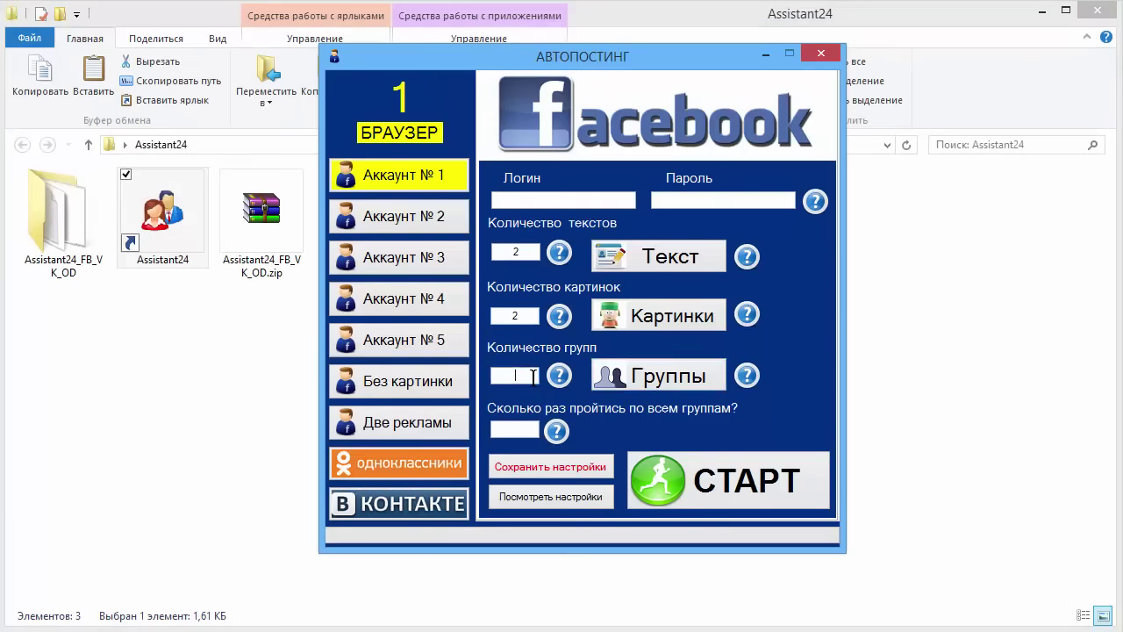
pyautogui.write('0')
pyautogui.click(523, 430)
pyautogui.click(553, 466)
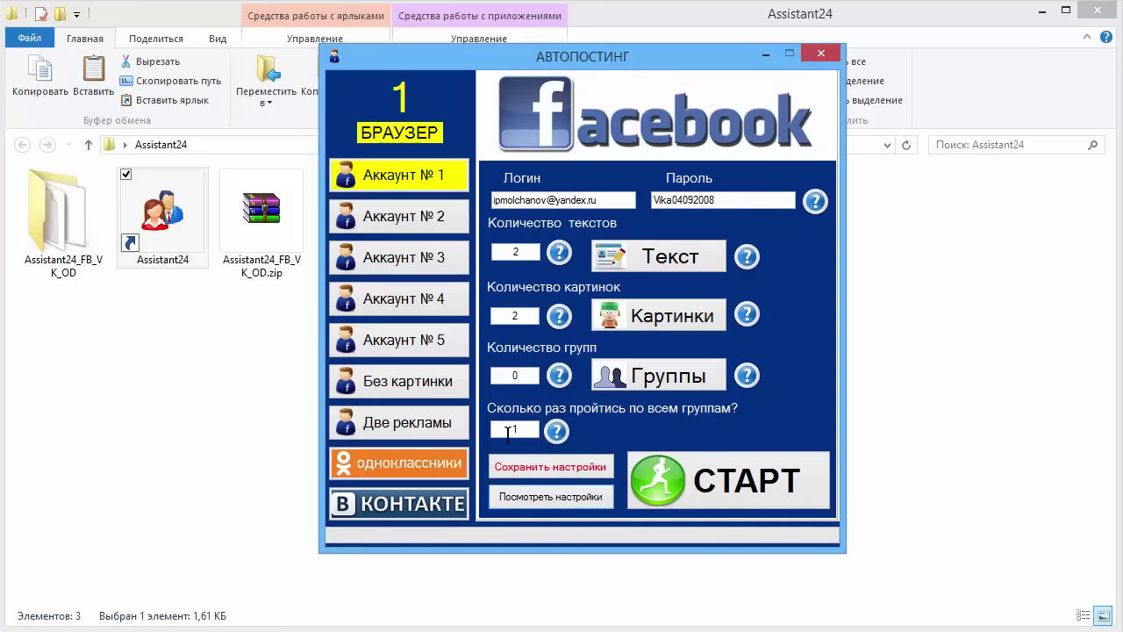
pyautogui.click(529, 465)
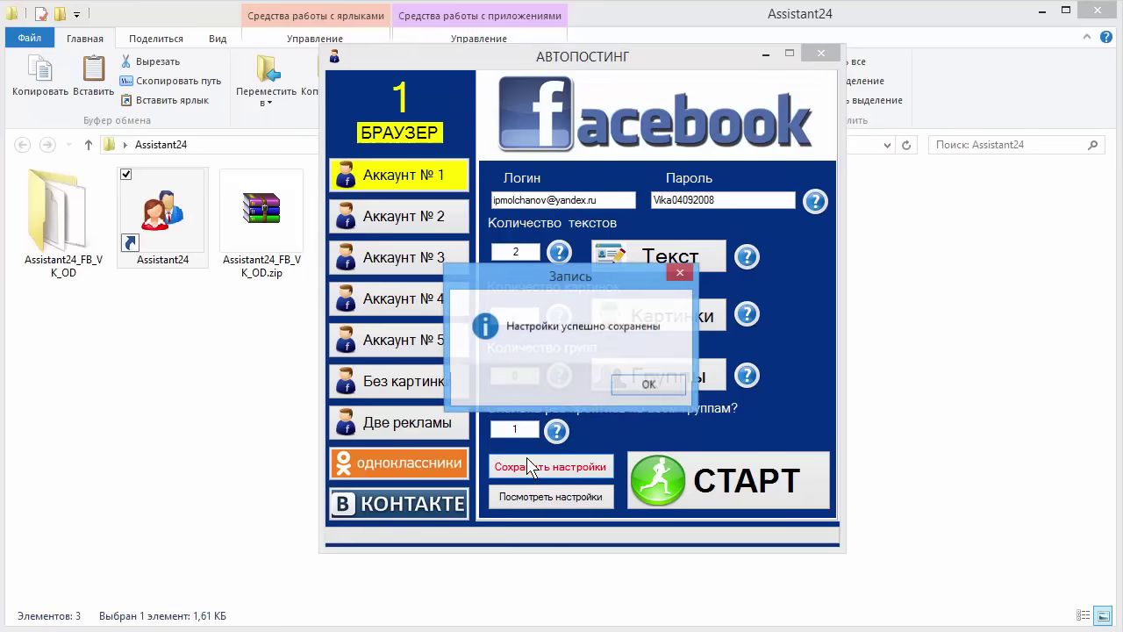
pyautogui.click(646, 382)
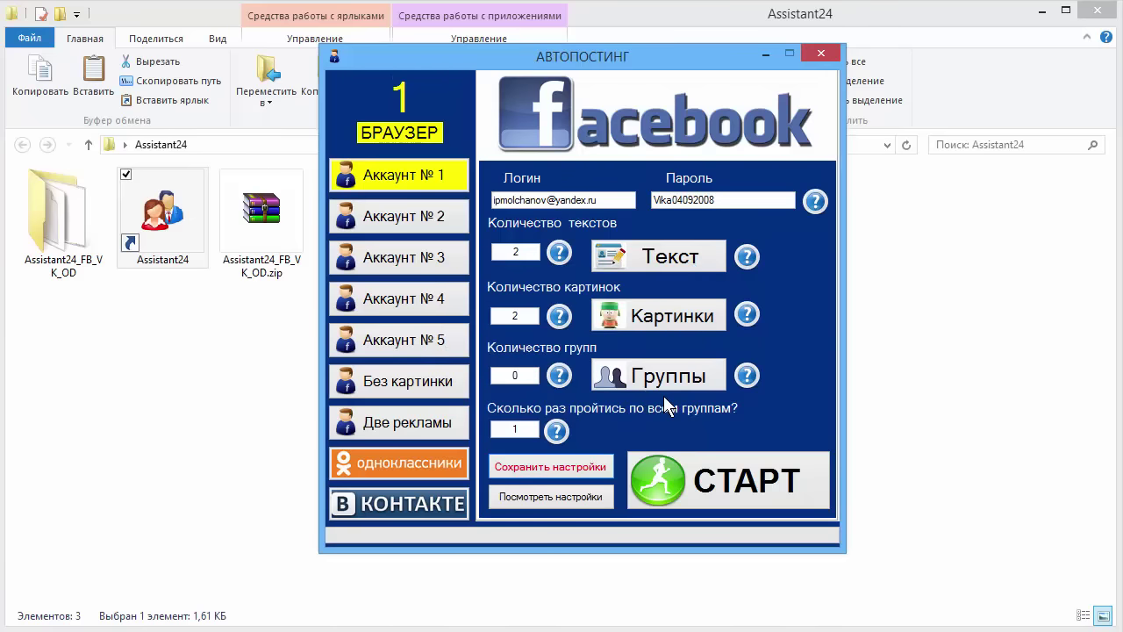
# Step: Start autoposting for Аккаунт № 1, minimizing its settings window and dismissing the browser's offer to remember the password
pyautogui.click(724, 492)
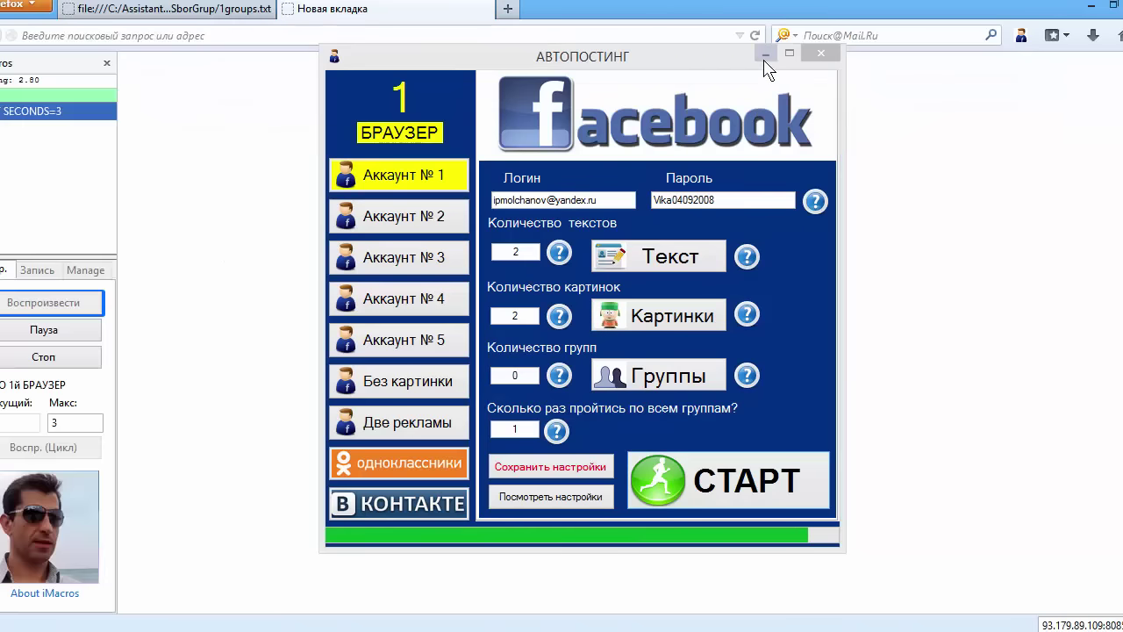
pyautogui.click(765, 56)
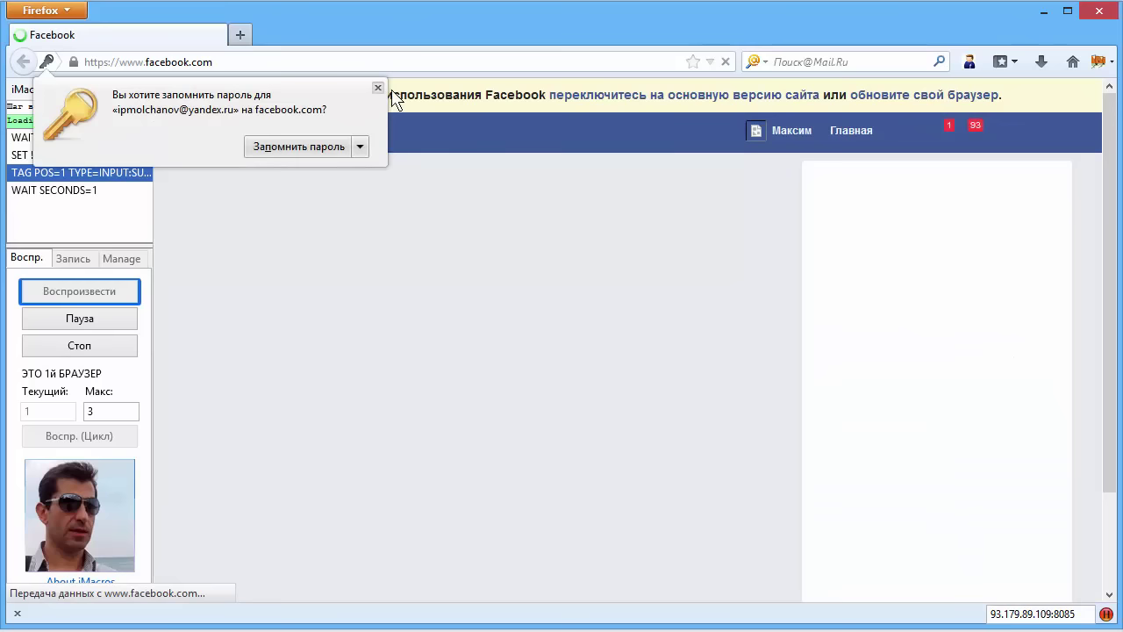
pyautogui.click(378, 88)
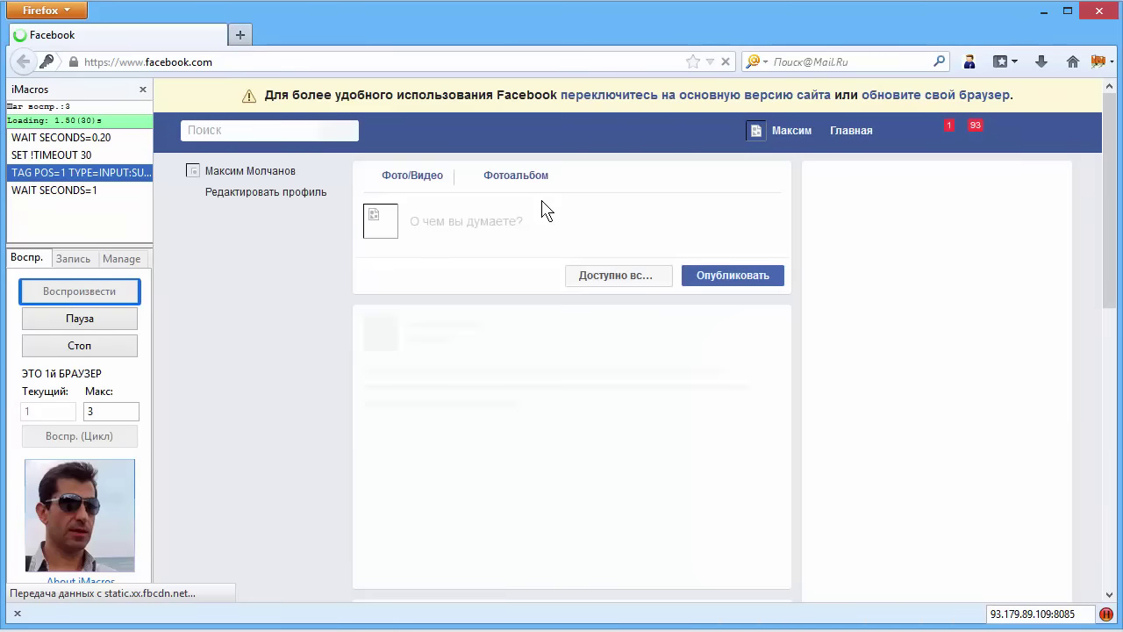